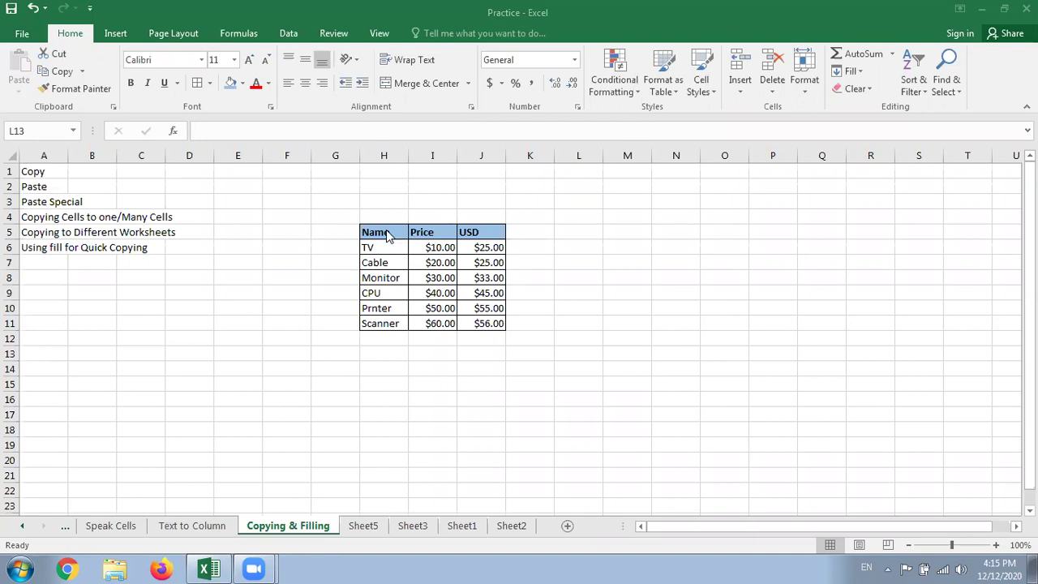
Copy the Name/Price/USD table in H5:J11 and bring up the paste choices at cell M5.
{"action": "left_click", "coordinate": [487, 367]}
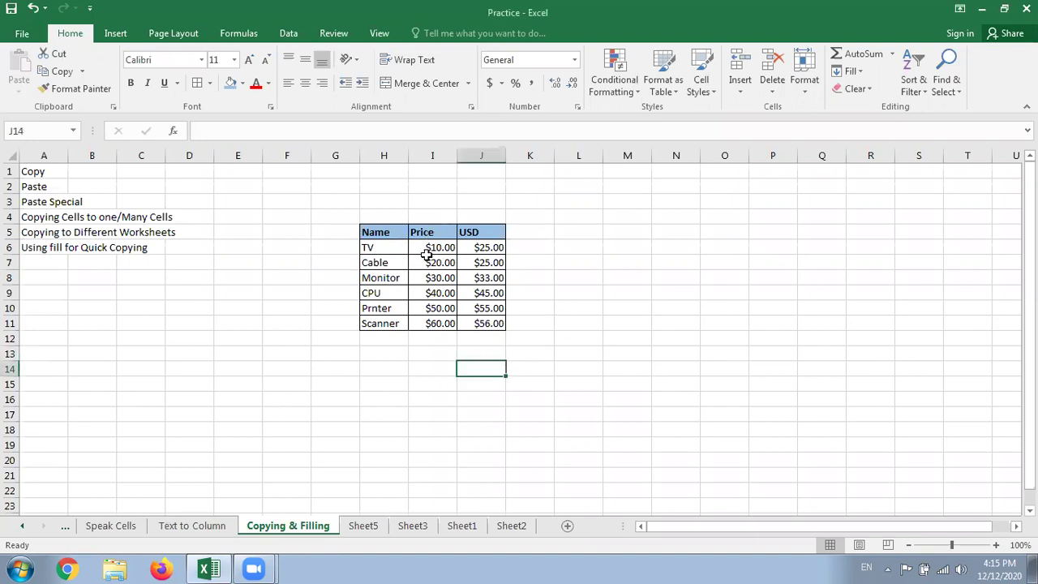
{"action": "left_click_drag", "start_coordinate": [387, 231], "coordinate": [491, 324]}
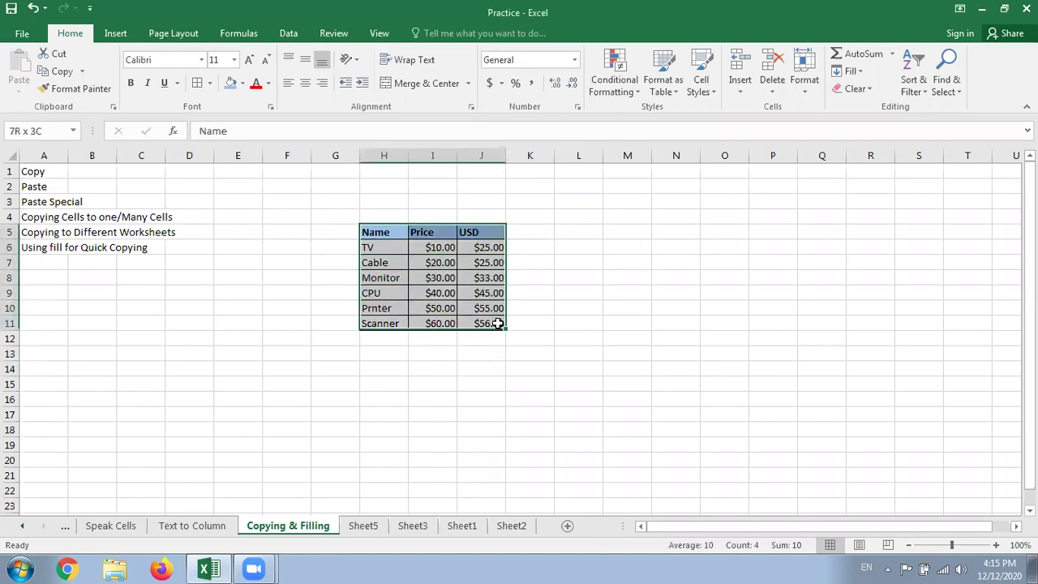
{"action": "right_click", "coordinate": [479, 258]}
{"action": "left_click", "coordinate": [515, 255]}
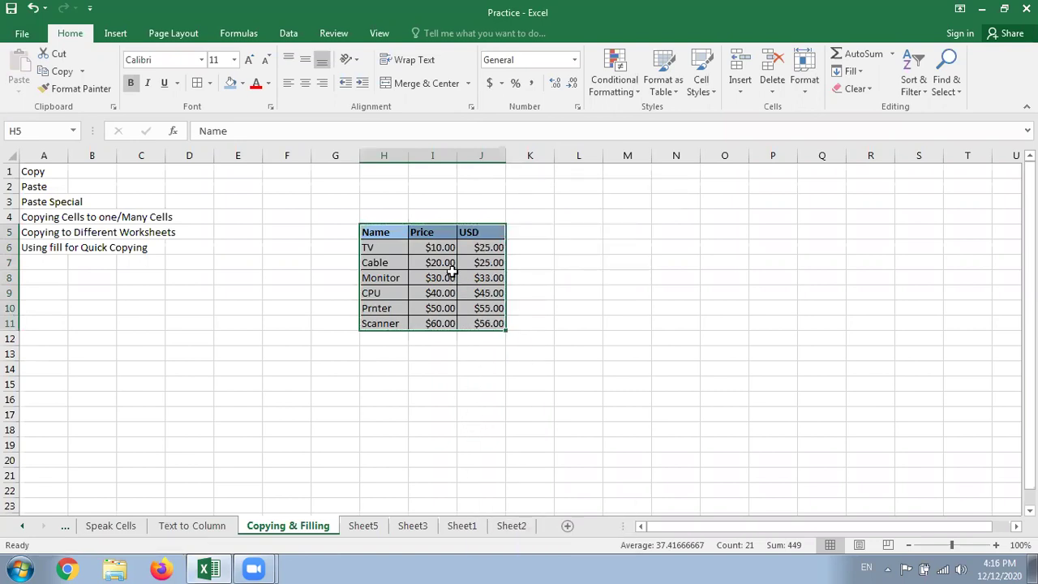
{"action": "left_click_drag", "start_coordinate": [388, 232], "coordinate": [498, 323]}
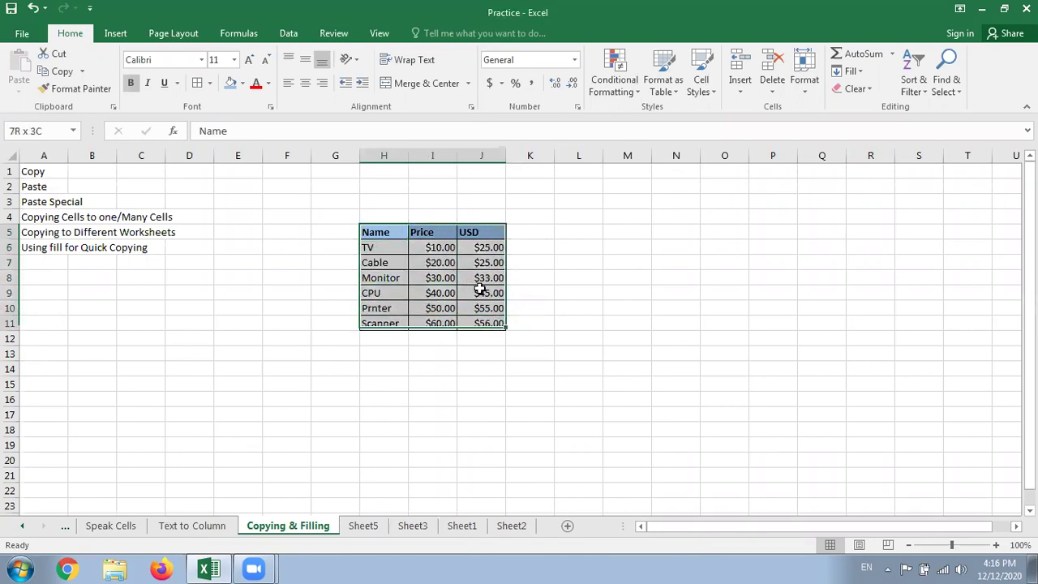
{"action": "left_click", "coordinate": [67, 74]}
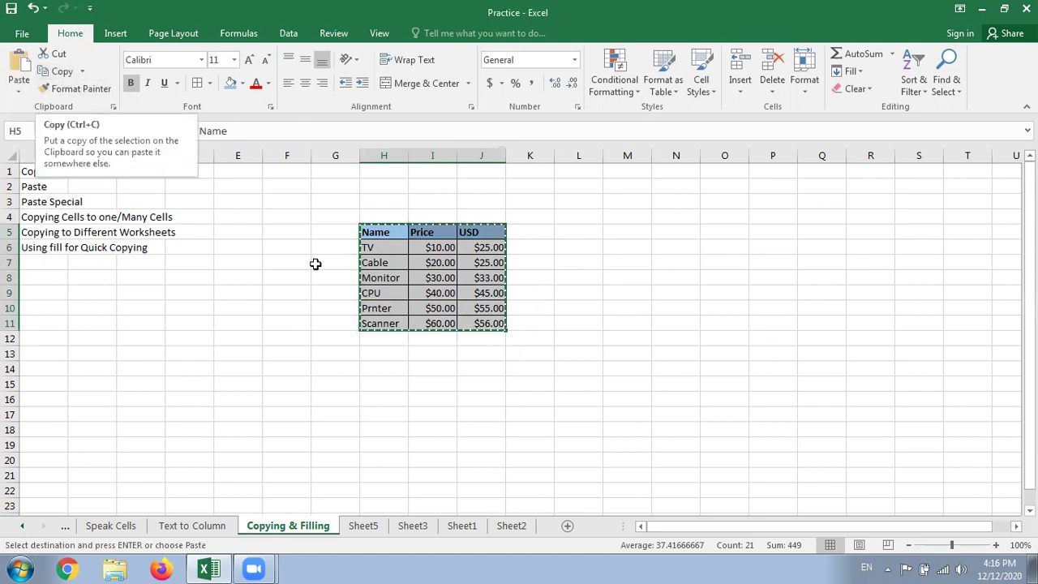
{"action": "left_click", "coordinate": [621, 233]}
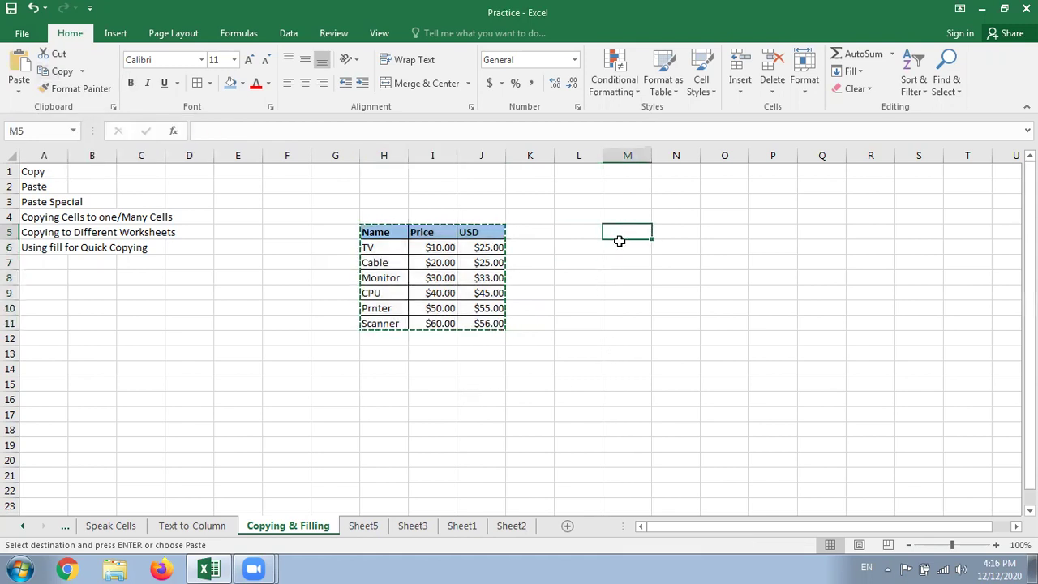
{"action": "right_click", "coordinate": [622, 231]}
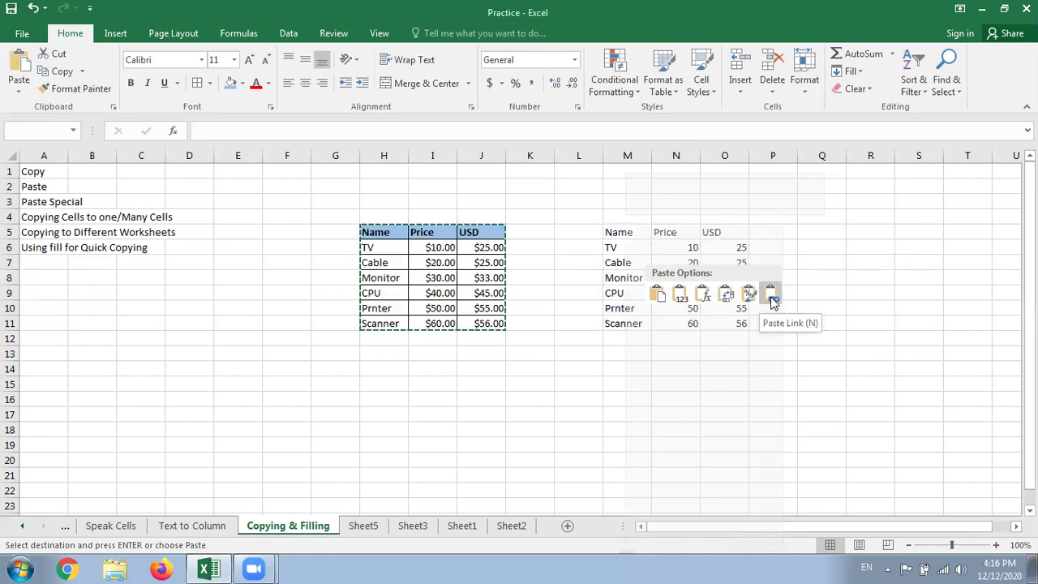
Paste the copied table into M5 with Ctrl+V, then browse the Paste dropdown's variations from H13.
{"action": "key", "text": "Escape"}
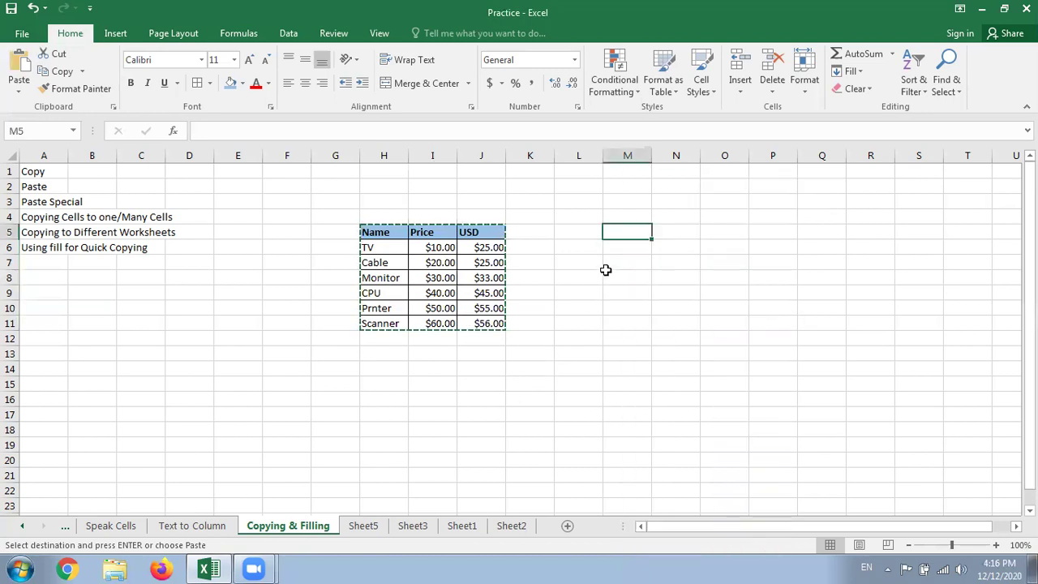
{"action": "key", "text": "ctrl+v"}
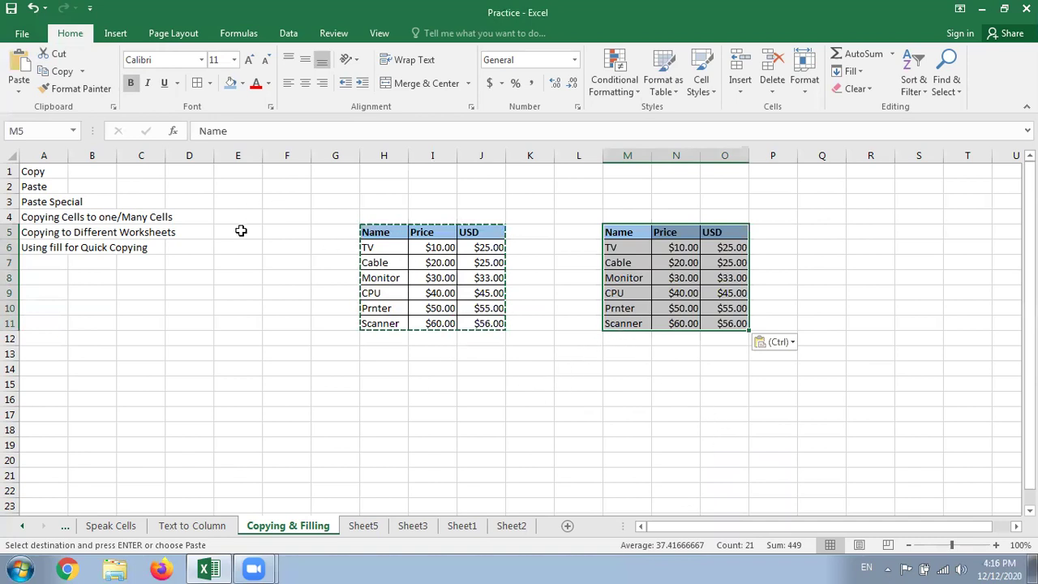
{"action": "left_click", "coordinate": [19, 92]}
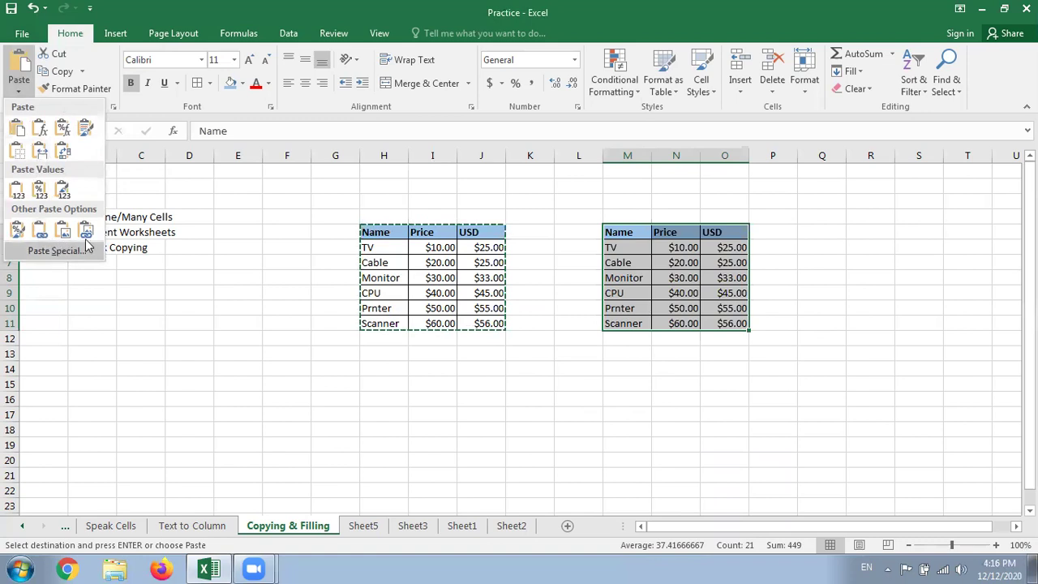
{"action": "left_click", "coordinate": [373, 354]}
{"action": "left_click", "coordinate": [374, 354]}
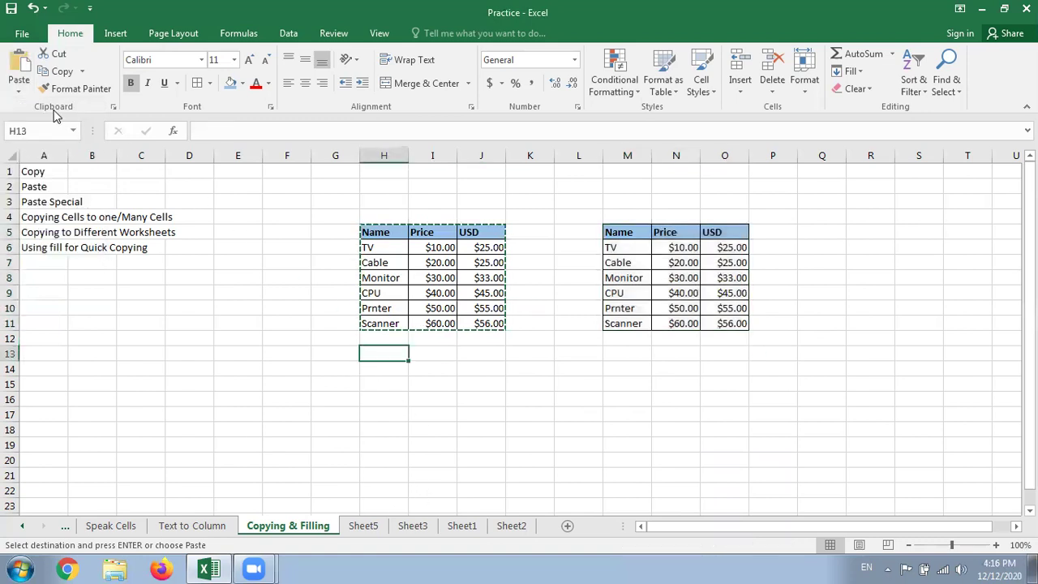
{"action": "left_click", "coordinate": [21, 95]}
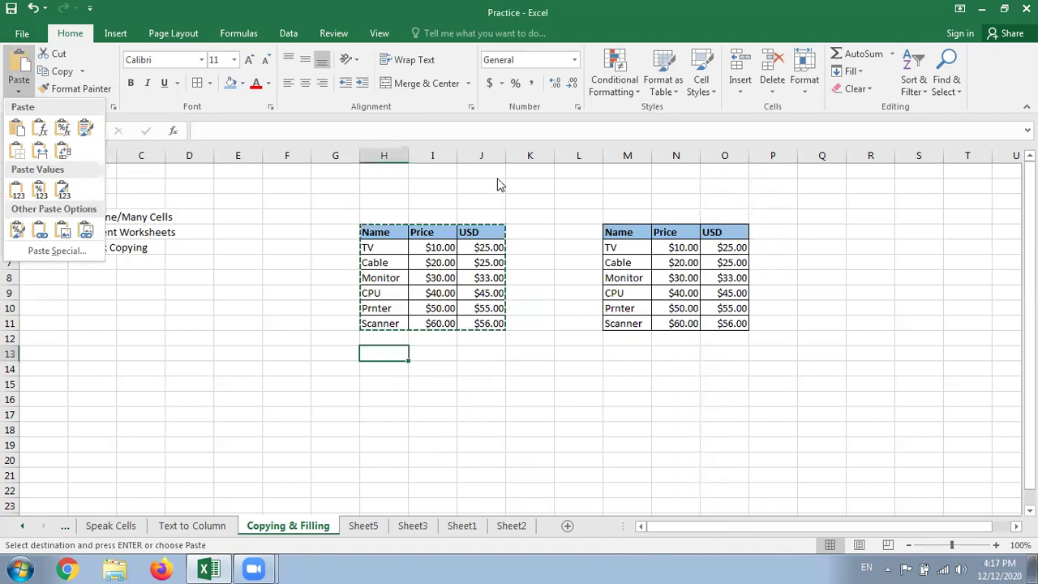
{"action": "left_click", "coordinate": [578, 107]}
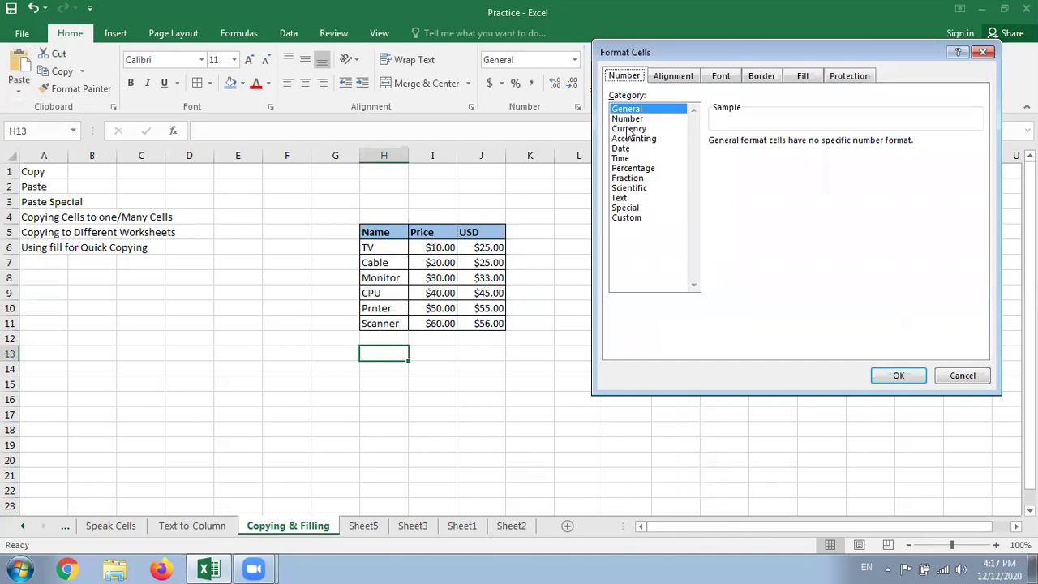
{"action": "left_click", "coordinate": [629, 128]}
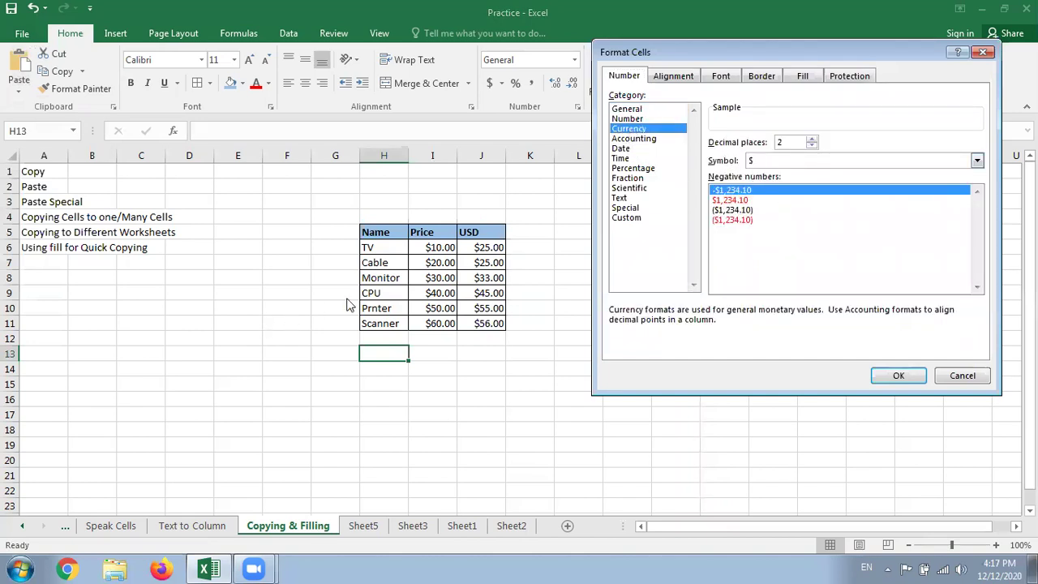
{"action": "left_click", "coordinate": [959, 378]}
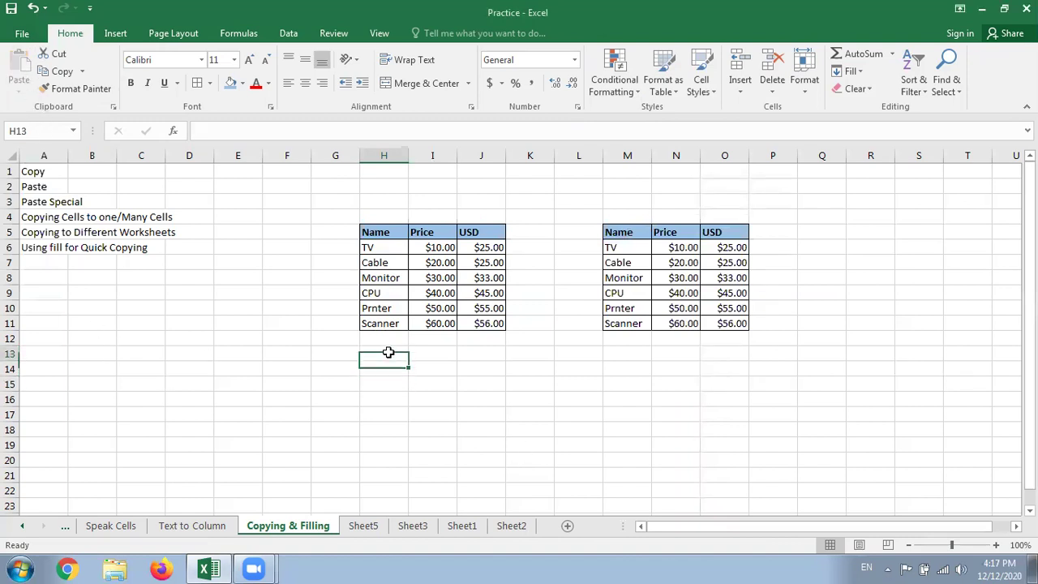
Copy the whole Name/Price/USD table H5:J11 again.
{"action": "left_click_drag", "start_coordinate": [376, 232], "coordinate": [487, 308]}
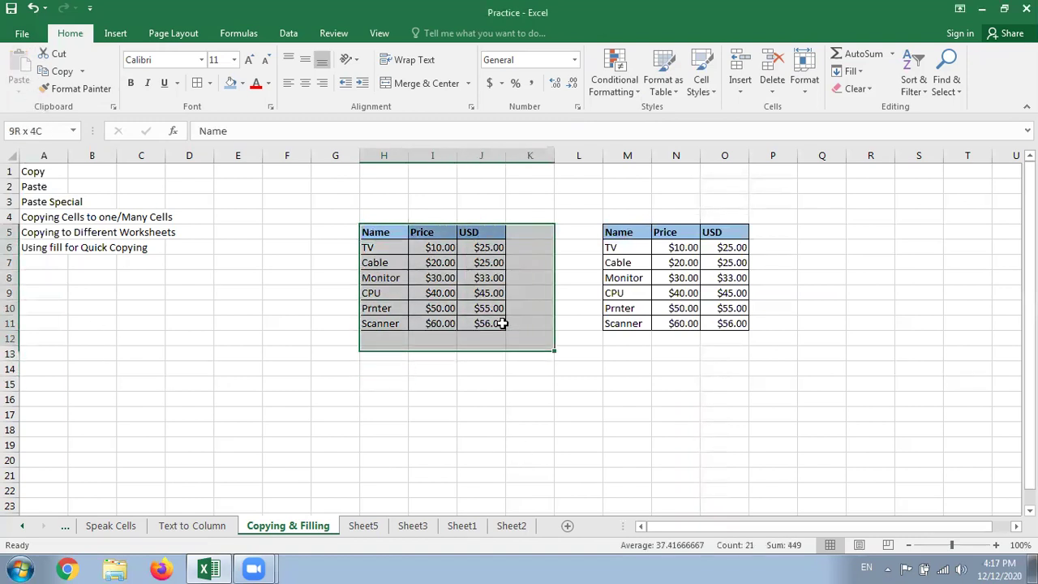
{"action": "left_click", "coordinate": [63, 71]}
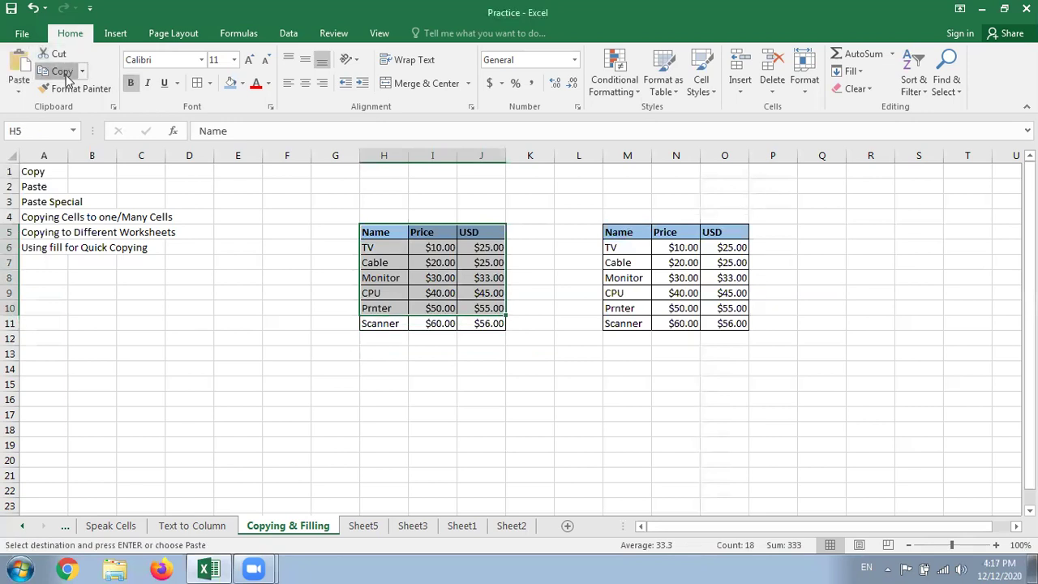
{"action": "left_click", "coordinate": [477, 417]}
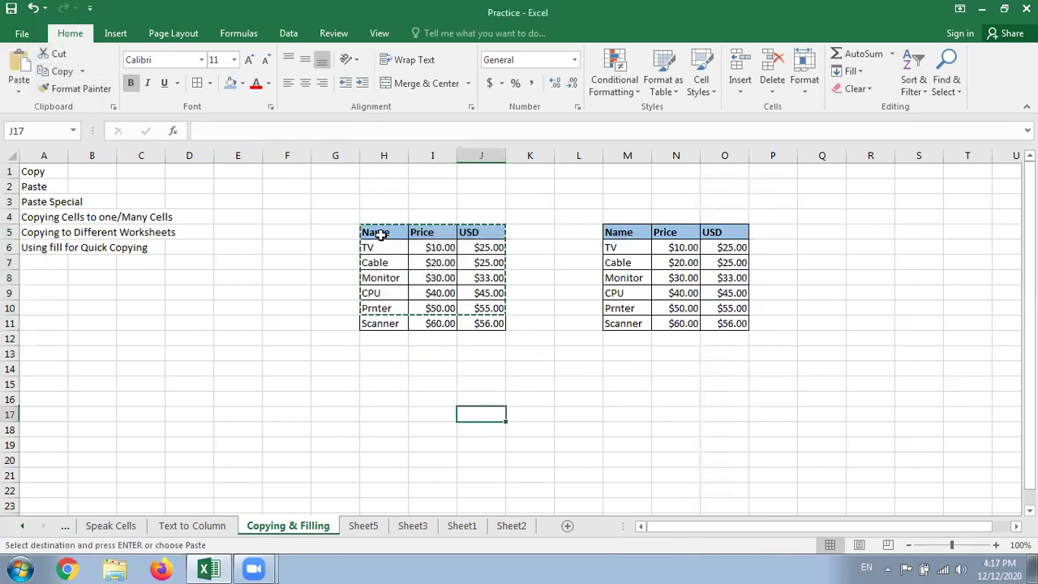
{"action": "left_click_drag", "start_coordinate": [378, 232], "coordinate": [470, 324]}
{"action": "left_click", "coordinate": [61, 71]}
Preview the Paste dropdown's variations for the table at cell H14.
{"action": "left_click", "coordinate": [17, 93]}
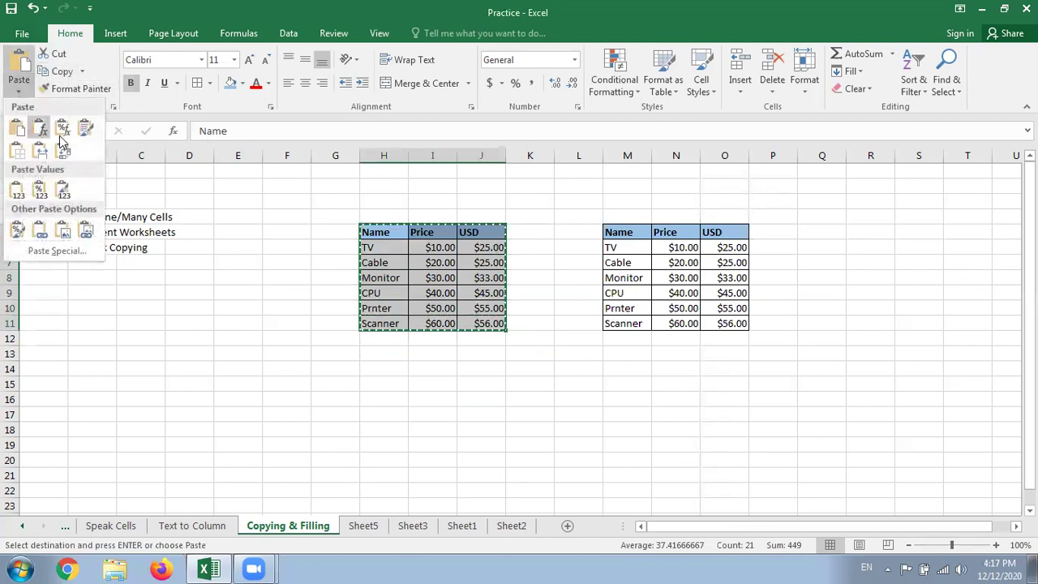
{"action": "left_click", "coordinate": [381, 369]}
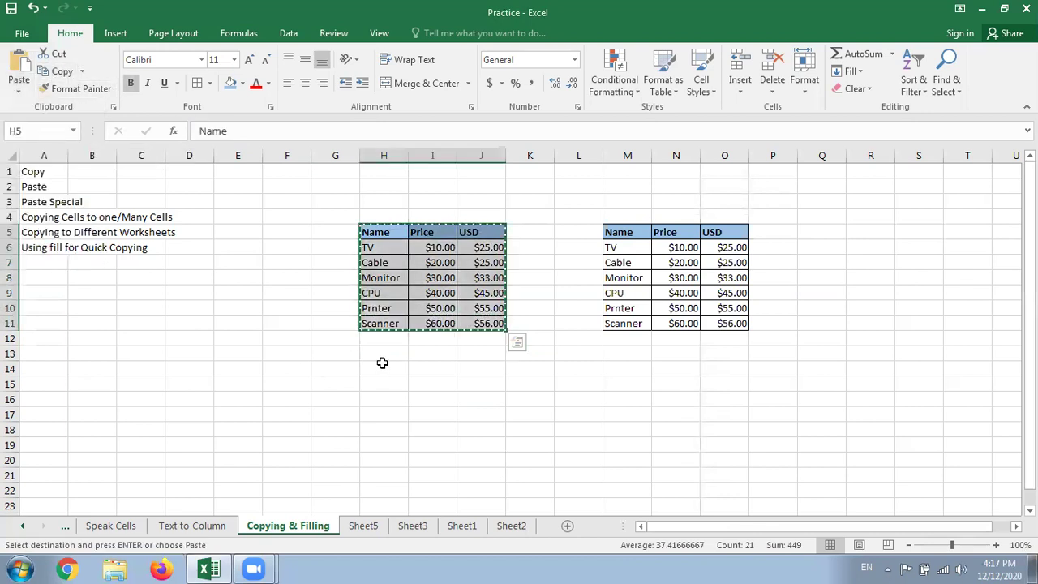
{"action": "left_click", "coordinate": [382, 367]}
{"action": "left_click", "coordinate": [18, 92]}
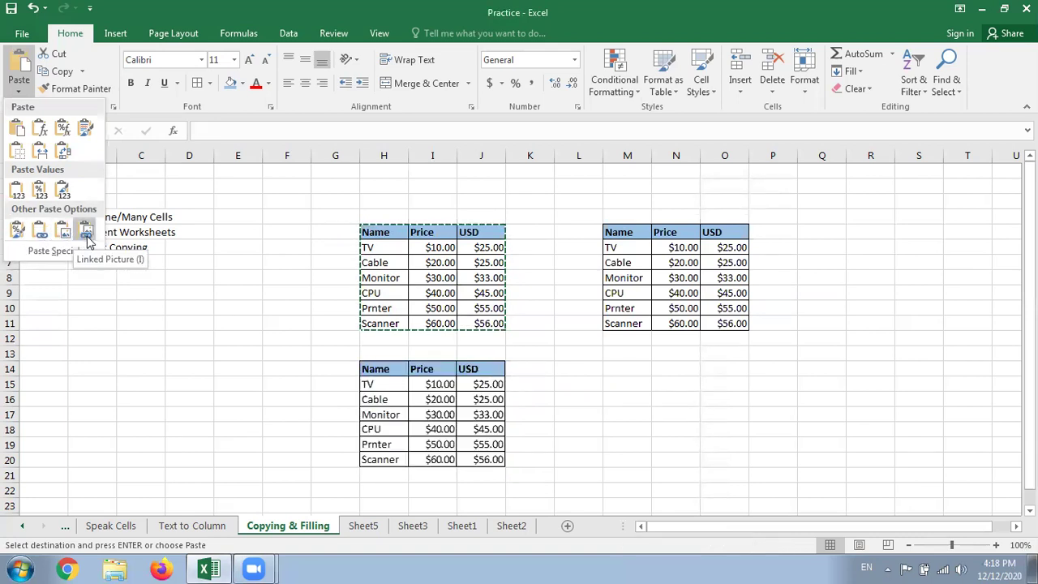
Cancel Paste Special and paste only Formatting into H14, leaving borders and a blue header.
{"action": "left_click", "coordinate": [65, 252]}
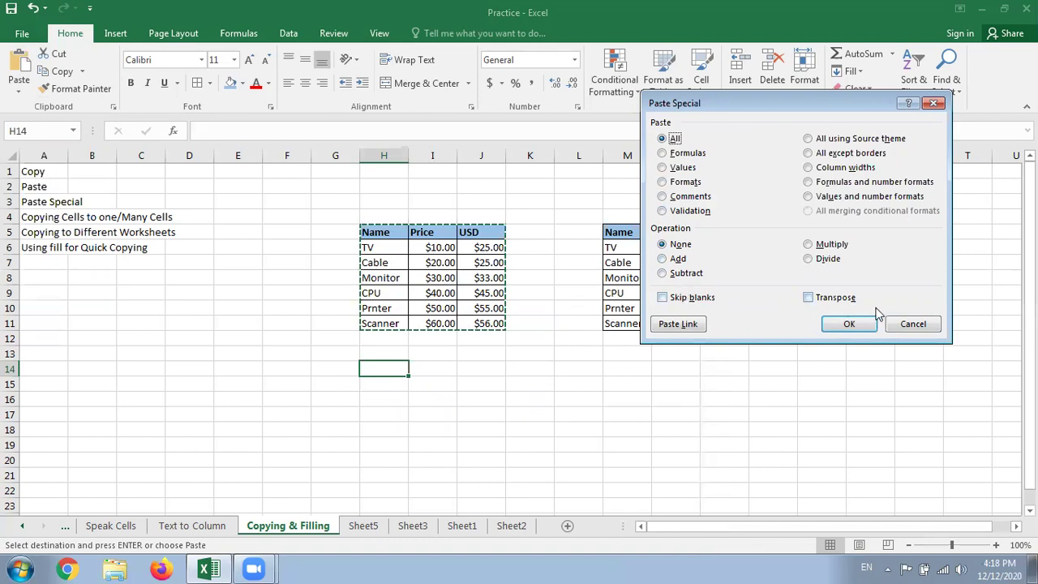
{"action": "left_click", "coordinate": [914, 324]}
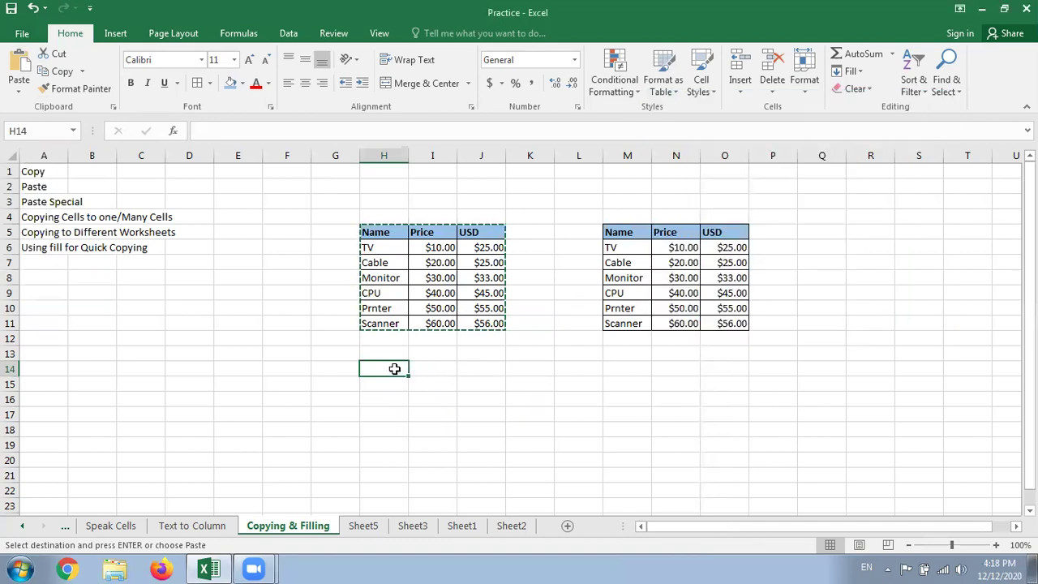
{"action": "left_click", "coordinate": [16, 80]}
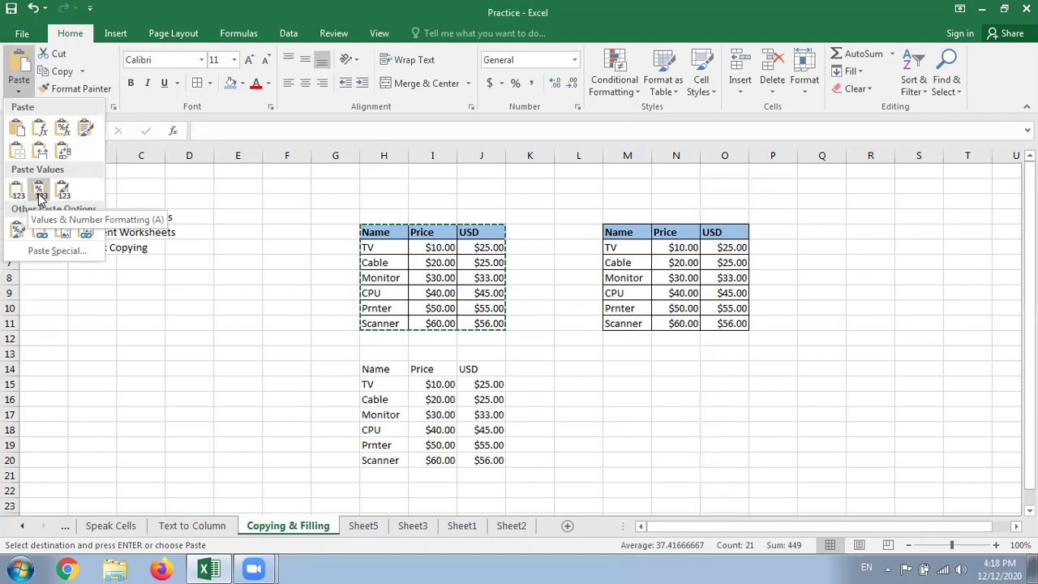
{"action": "left_click", "coordinate": [17, 230]}
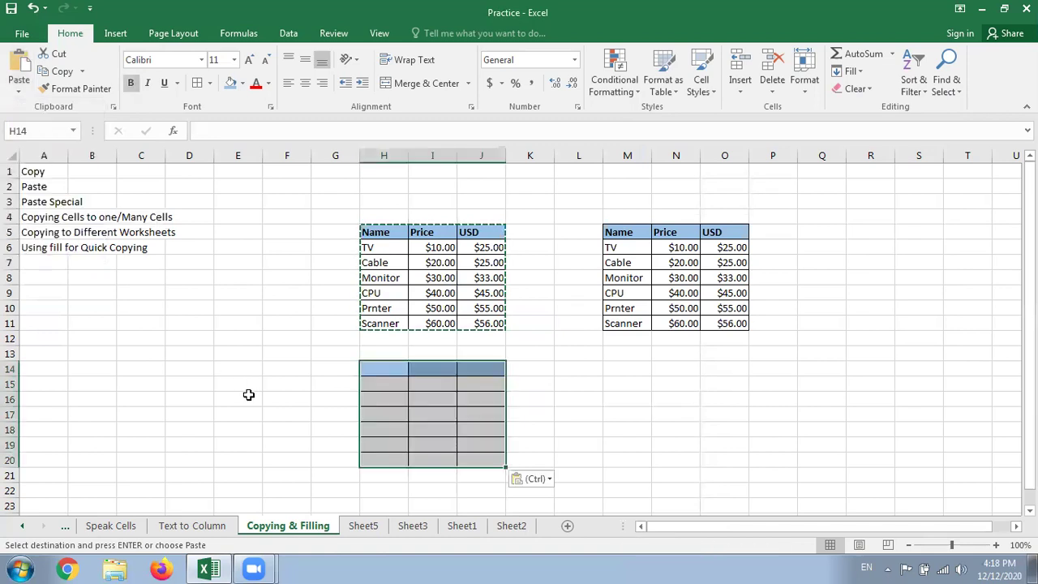
{"action": "left_click", "coordinate": [249, 395]}
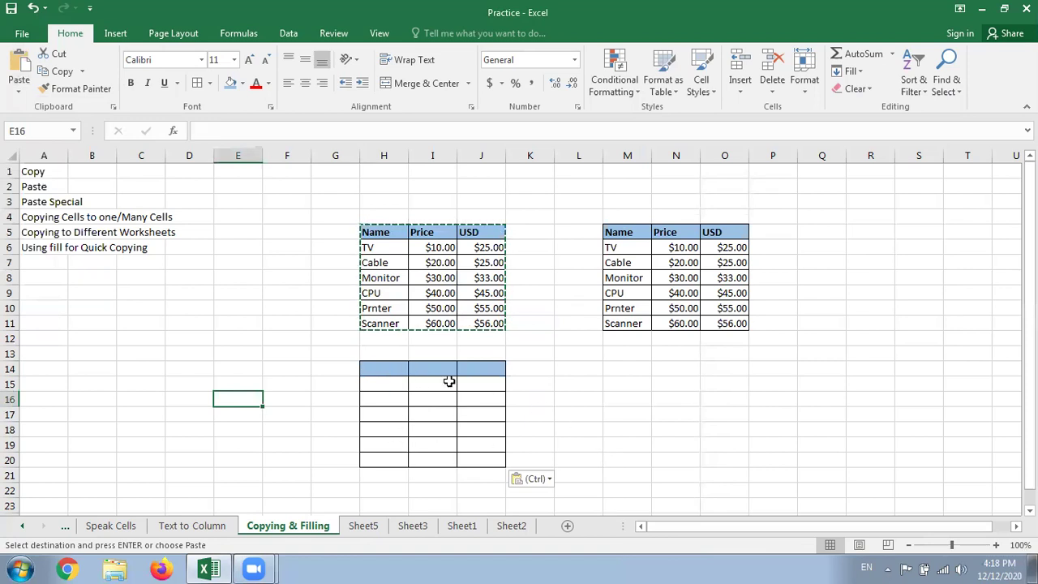
{"action": "left_click", "coordinate": [567, 373]}
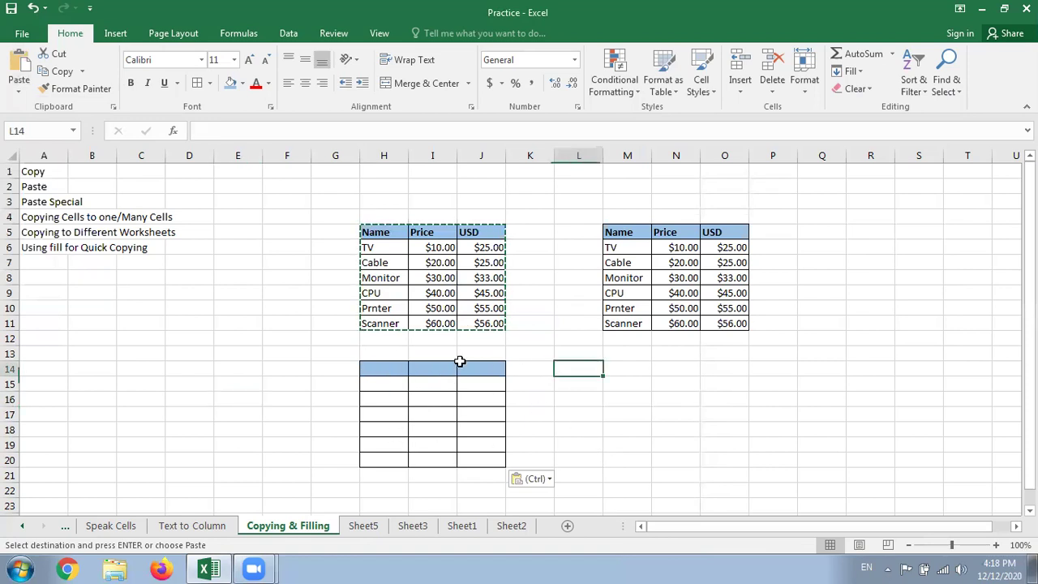
{"action": "left_click", "coordinate": [18, 91]}
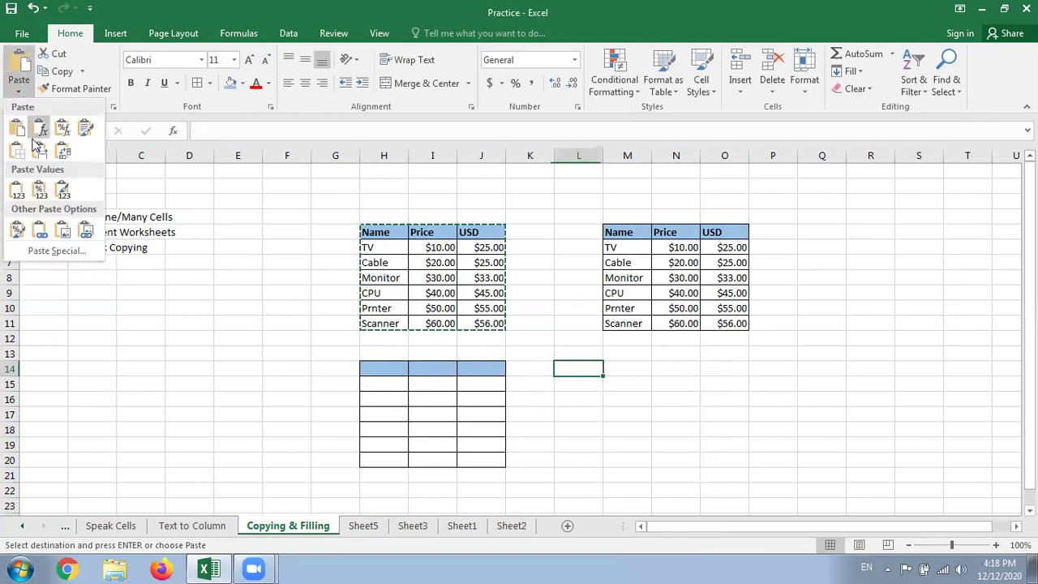
{"action": "left_click", "coordinate": [18, 195]}
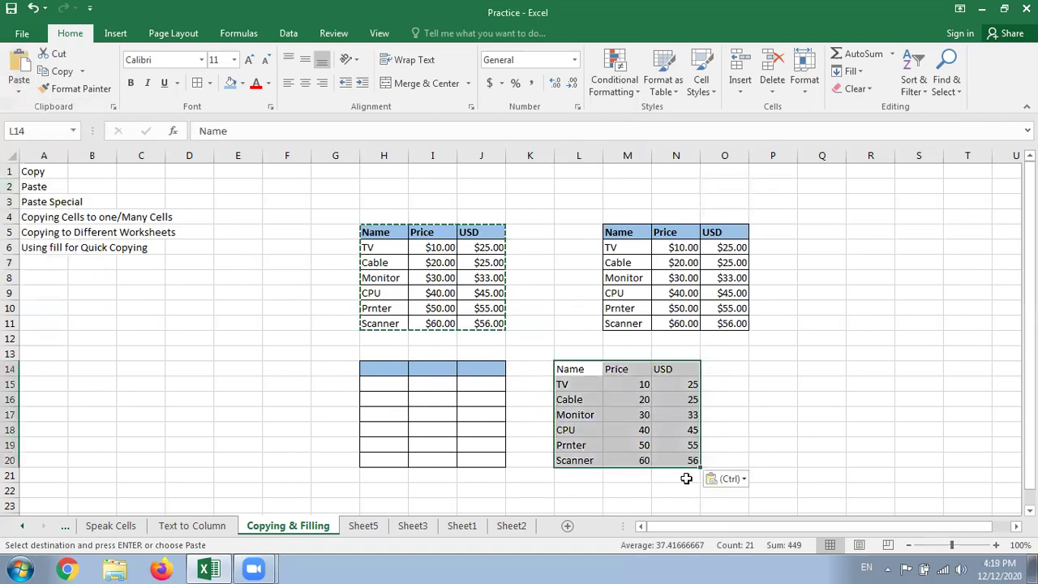
{"action": "left_click", "coordinate": [789, 397]}
{"action": "left_click", "coordinate": [766, 369]}
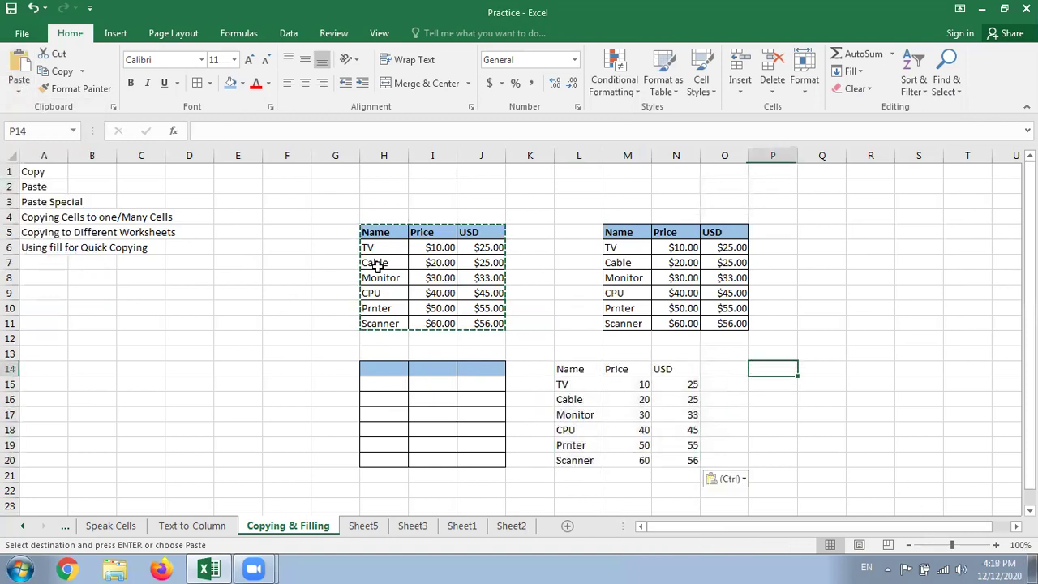
{"action": "left_click", "coordinate": [17, 90]}
{"action": "left_click", "coordinate": [39, 193]}
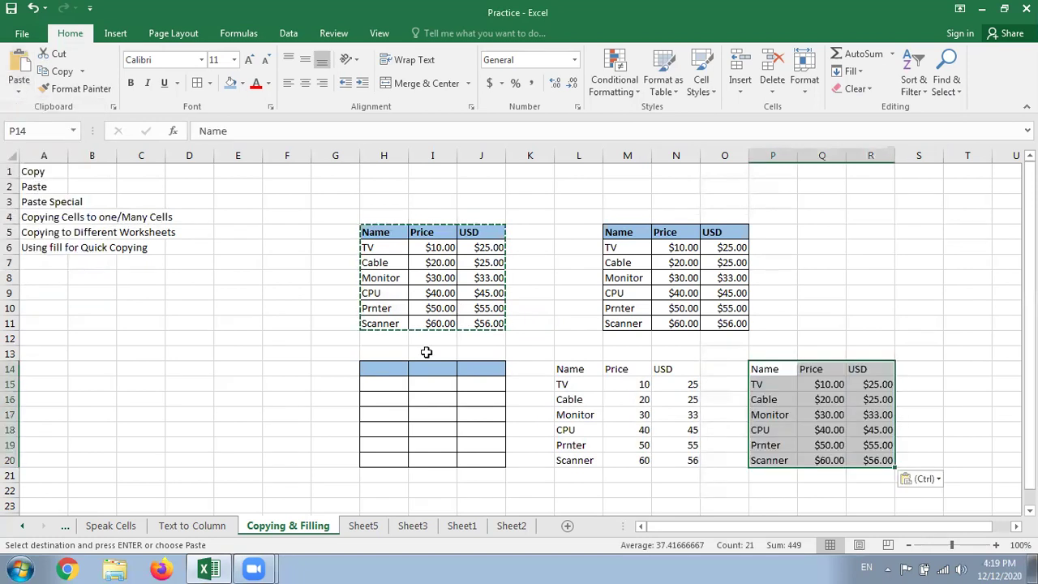
{"action": "left_click", "coordinate": [710, 354]}
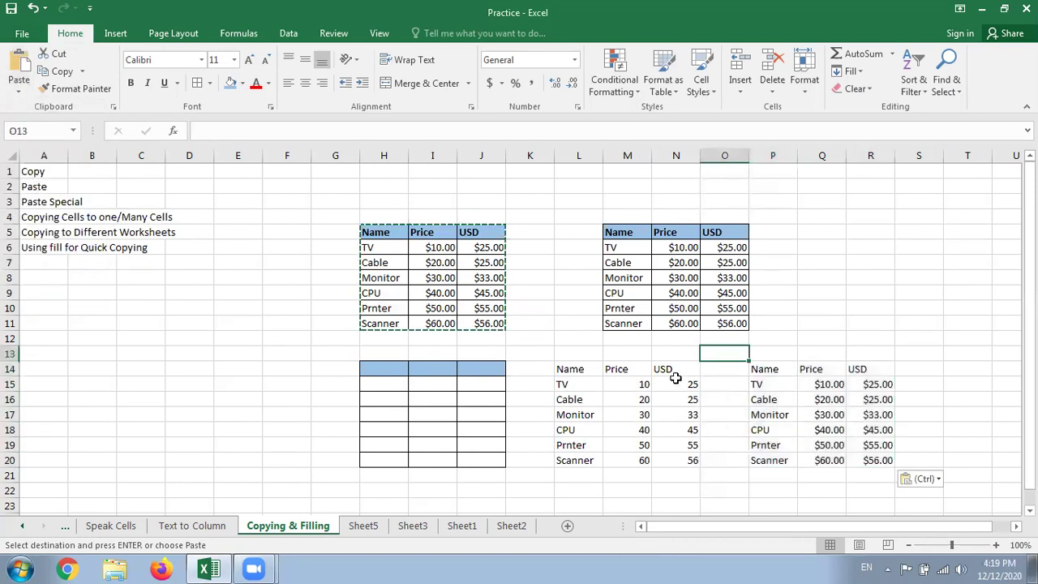
{"action": "left_click", "coordinate": [293, 357]}
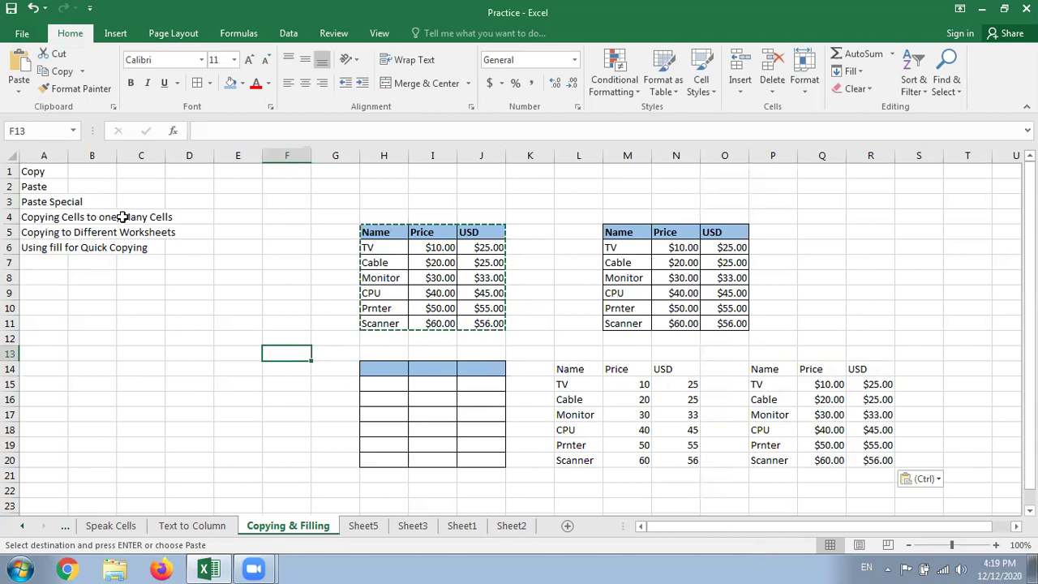
Enter Competition in C12 and autofit column C to fit it.
{"action": "left_click", "coordinate": [152, 340]}
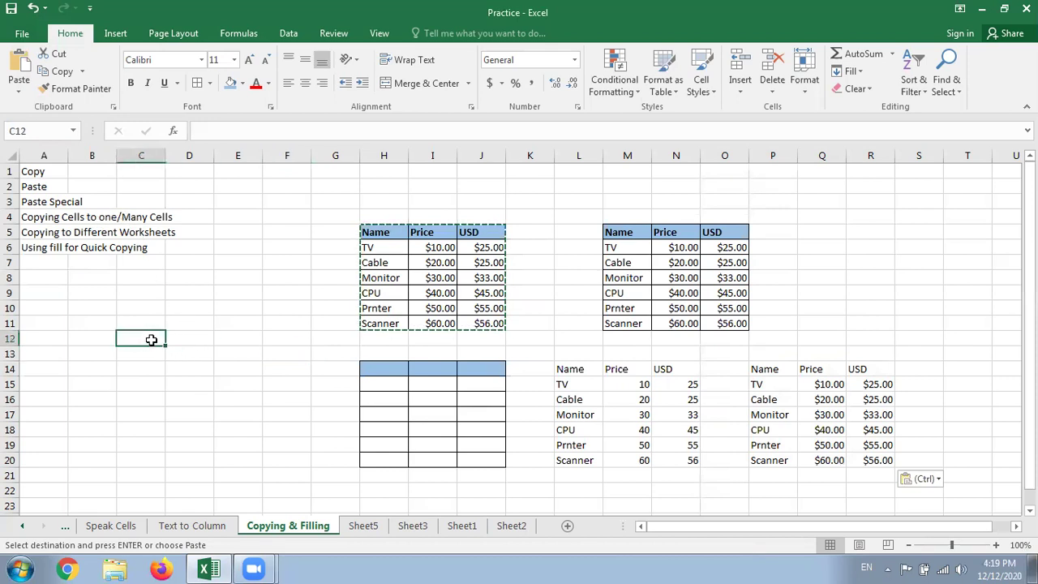
{"action": "type", "text": "Ca"}
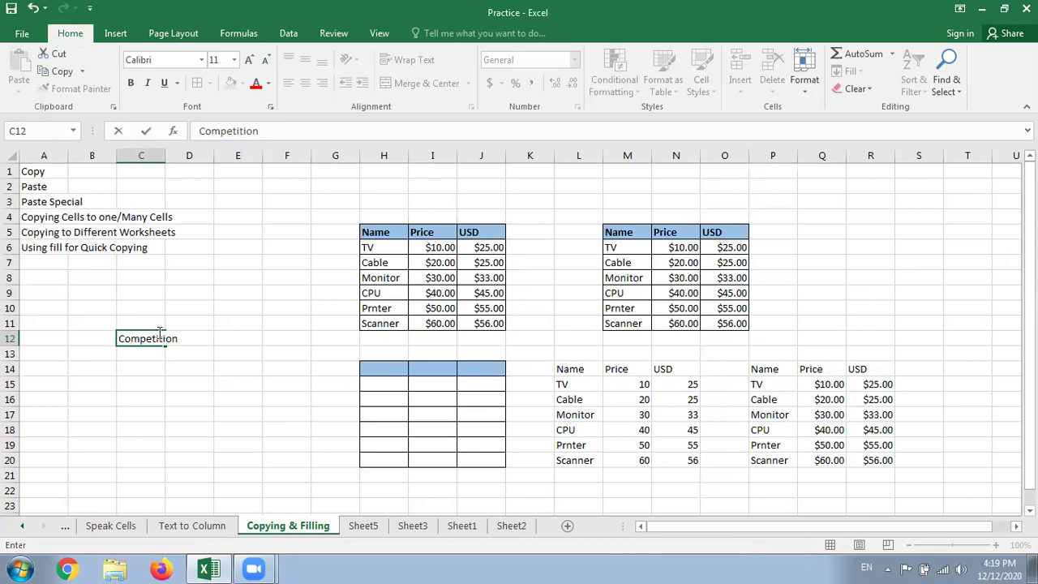
{"action": "left_click", "coordinate": [142, 370]}
{"action": "double_click", "coordinate": [165, 155]}
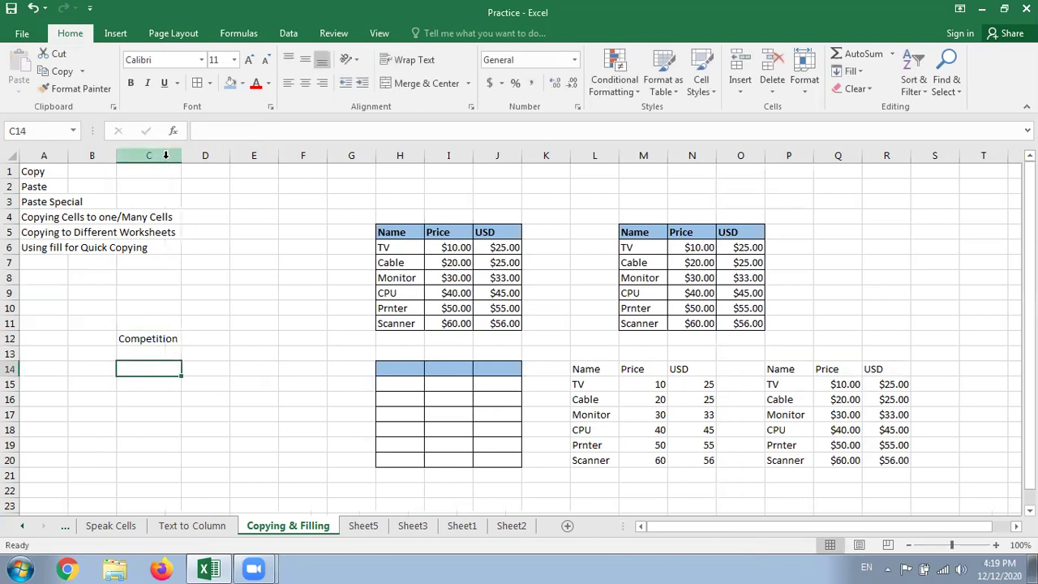
Fill Competition from C12 down to C17 and up to C9, clearing extra copies in D9:F12.
{"action": "left_click", "coordinate": [174, 341]}
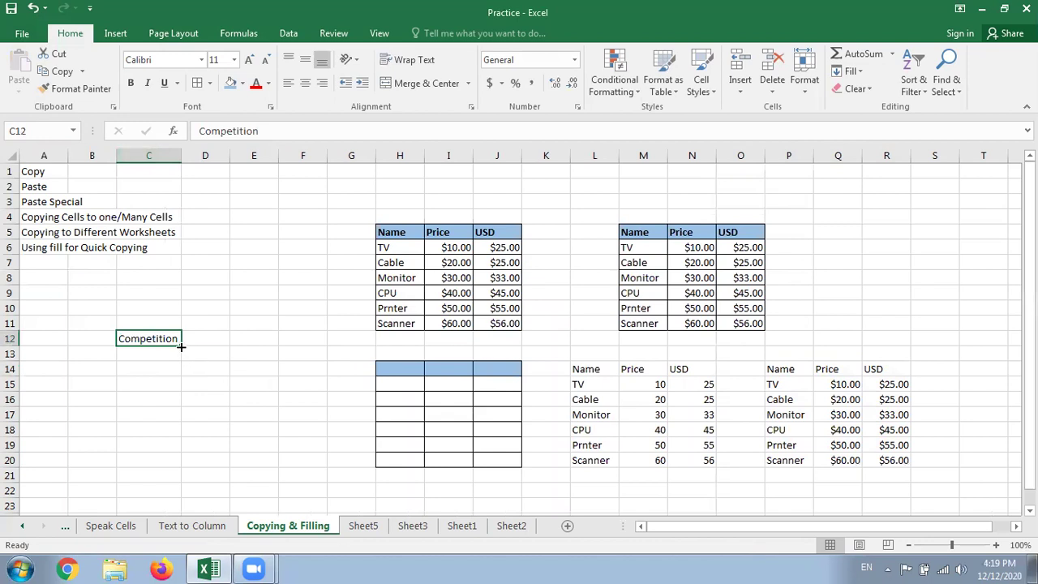
{"action": "left_click_drag", "start_coordinate": [181, 345], "coordinate": [184, 416]}
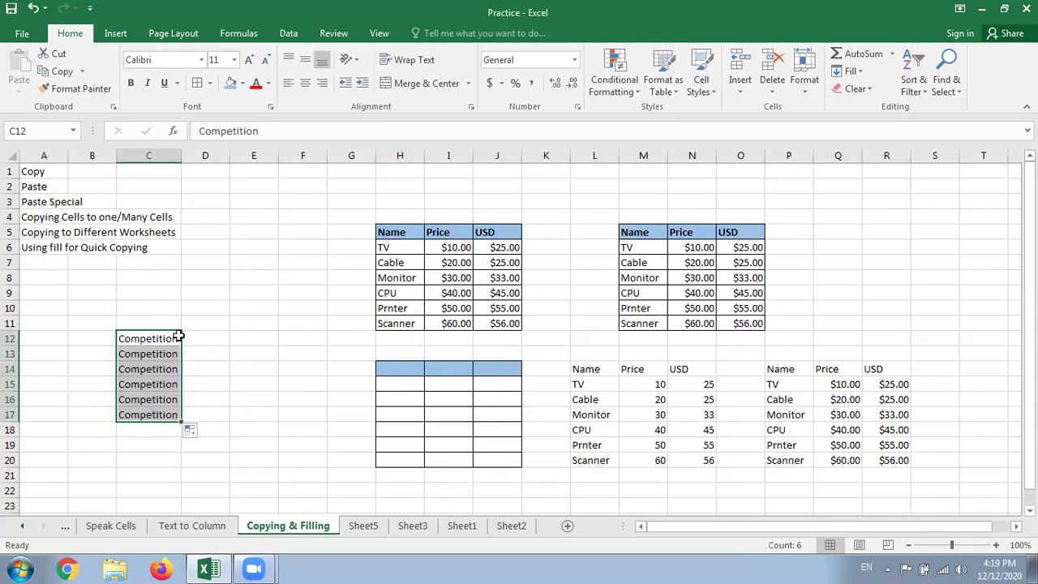
{"action": "left_click", "coordinate": [177, 339]}
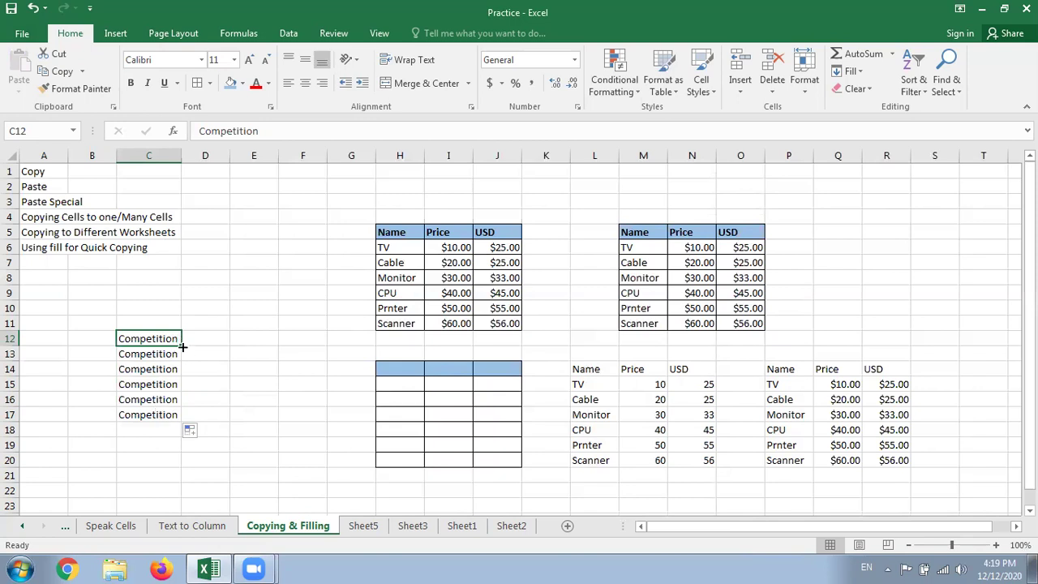
{"action": "left_click_drag", "start_coordinate": [183, 345], "coordinate": [181, 294]}
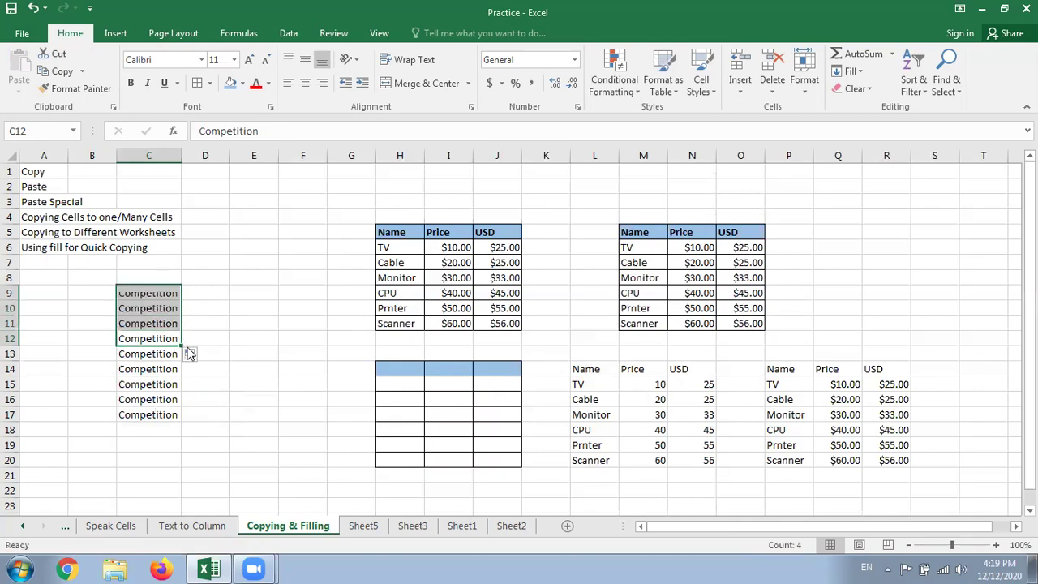
{"action": "left_click_drag", "start_coordinate": [180, 344], "coordinate": [271, 346]}
{"action": "left_click", "coordinate": [243, 380]}
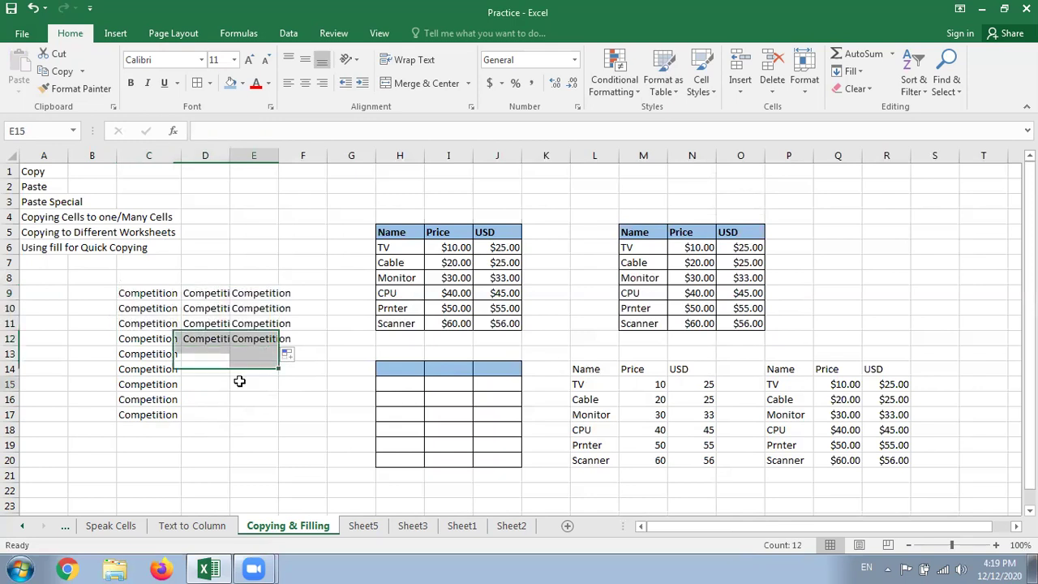
{"action": "left_click_drag", "start_coordinate": [204, 292], "coordinate": [286, 341]}
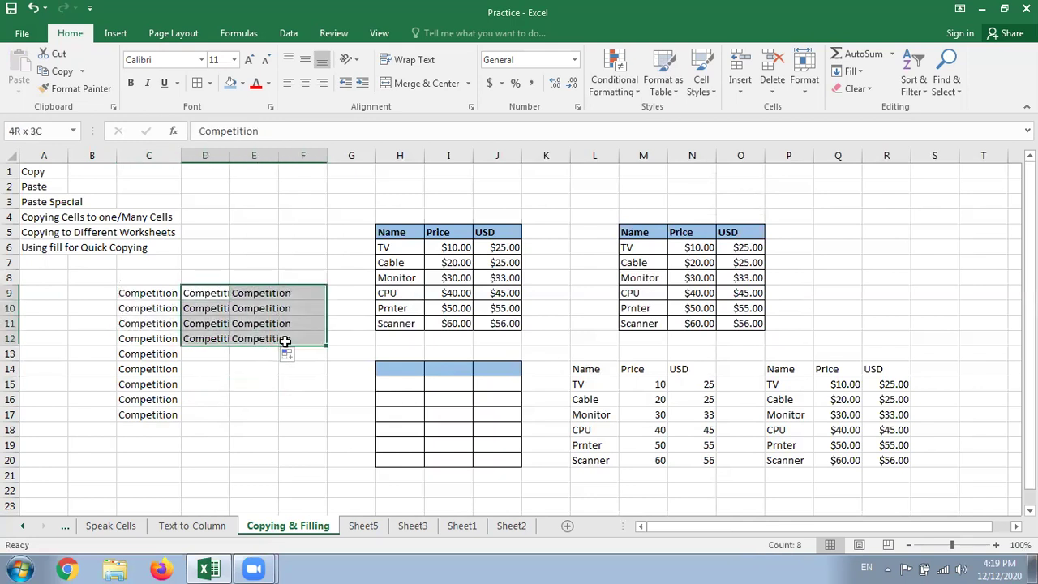
{"action": "key", "text": "Delete"}
{"action": "left_click", "coordinate": [209, 385]}
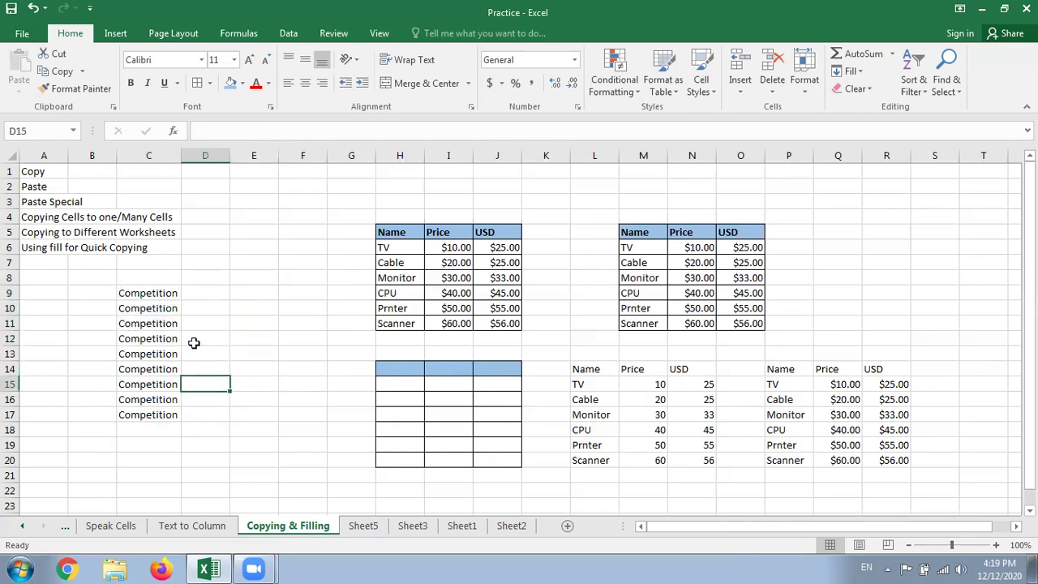
Enter Jan in E9 and auto-fill it down to E18 as Jan through Oct.
{"action": "left_click", "coordinate": [250, 296]}
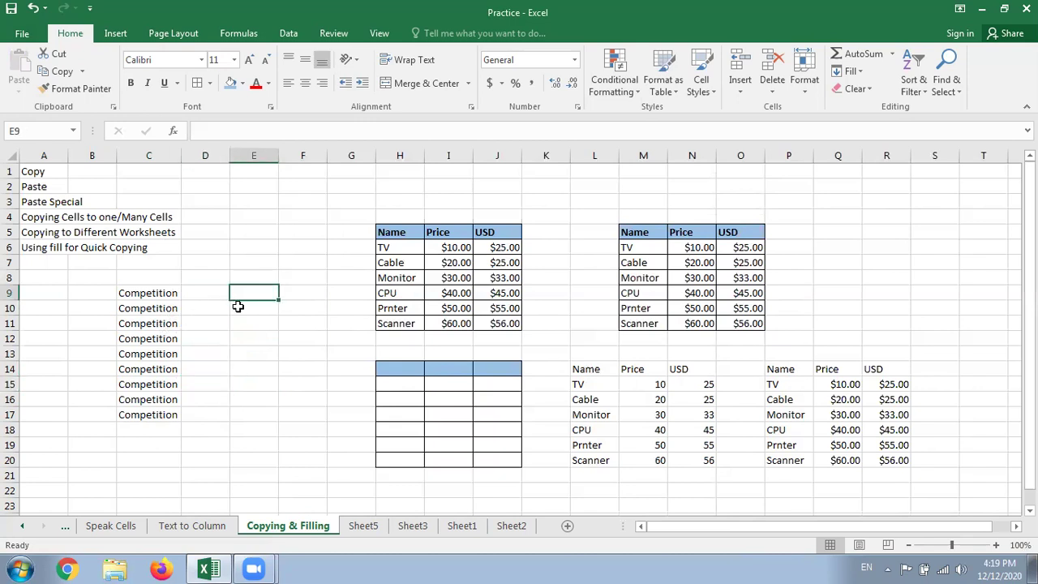
{"action": "type", "text": "Jan"}
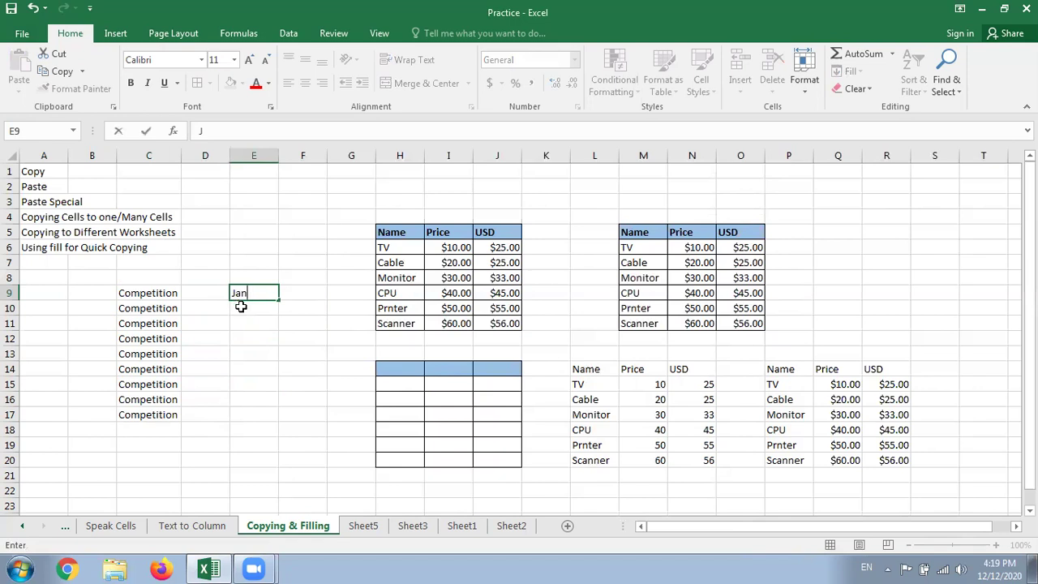
{"action": "left_click_drag", "start_coordinate": [279, 299], "coordinate": [295, 441]}
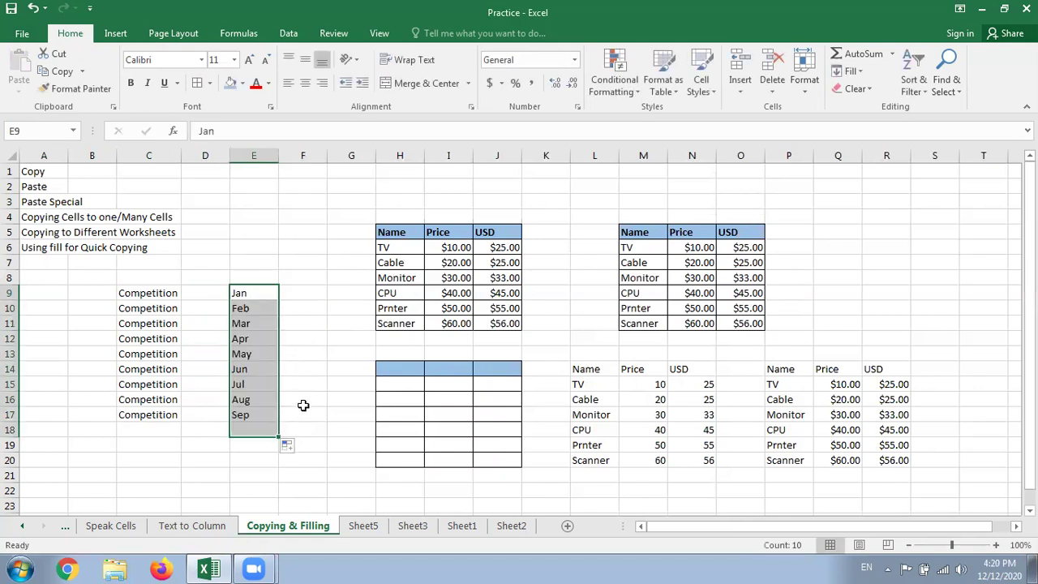
{"action": "left_click", "coordinate": [288, 359]}
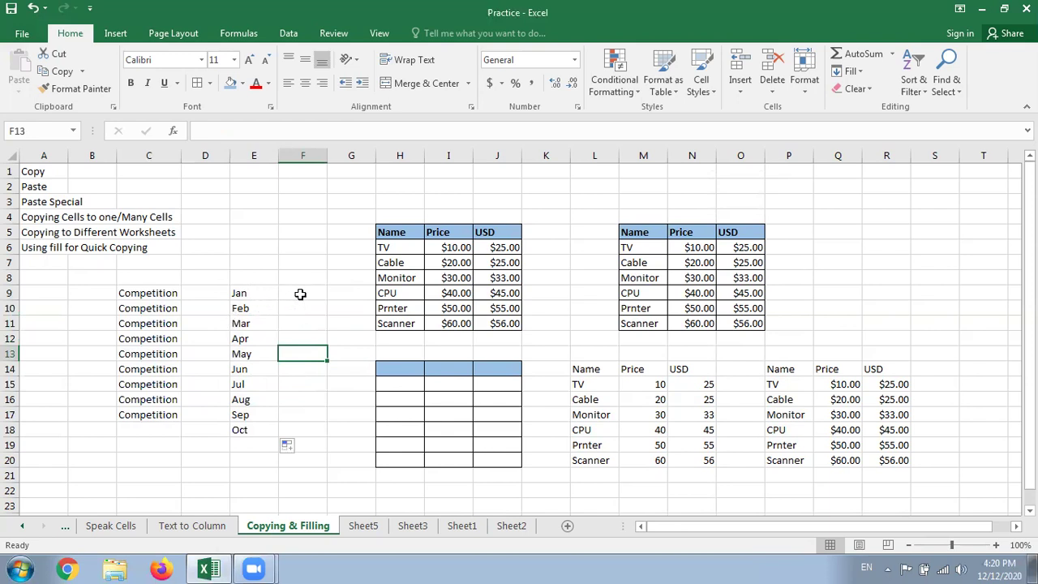
Enter Jan in F9 and copy it into every cell down to F18 with Ctrl+D.
{"action": "left_click", "coordinate": [300, 292]}
{"action": "type", "text": "J"}
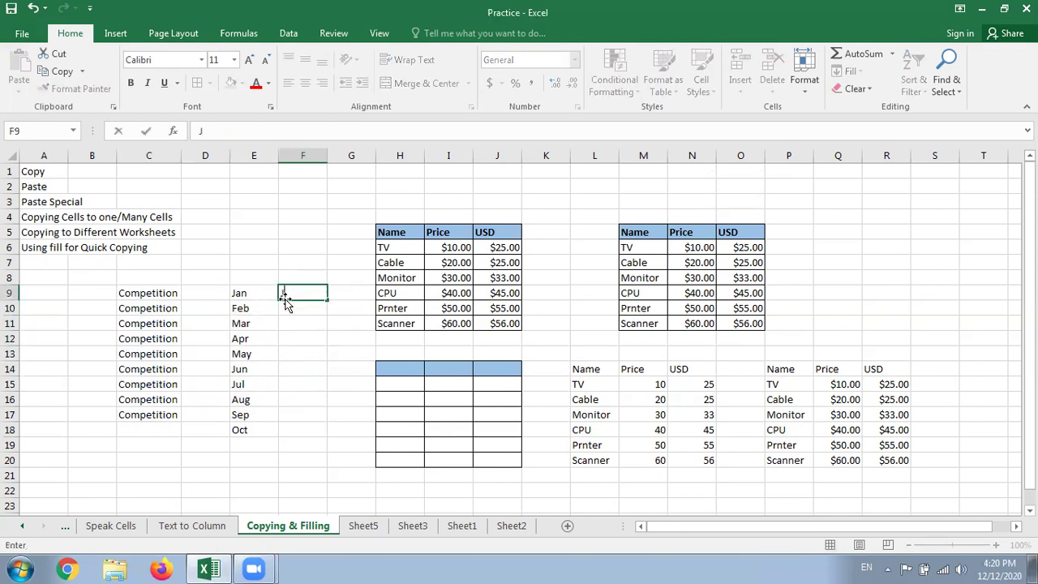
{"action": "type", "text": "an"}
{"action": "key", "text": "Return"}
{"action": "left_click_drag", "start_coordinate": [306, 295], "coordinate": [319, 435]}
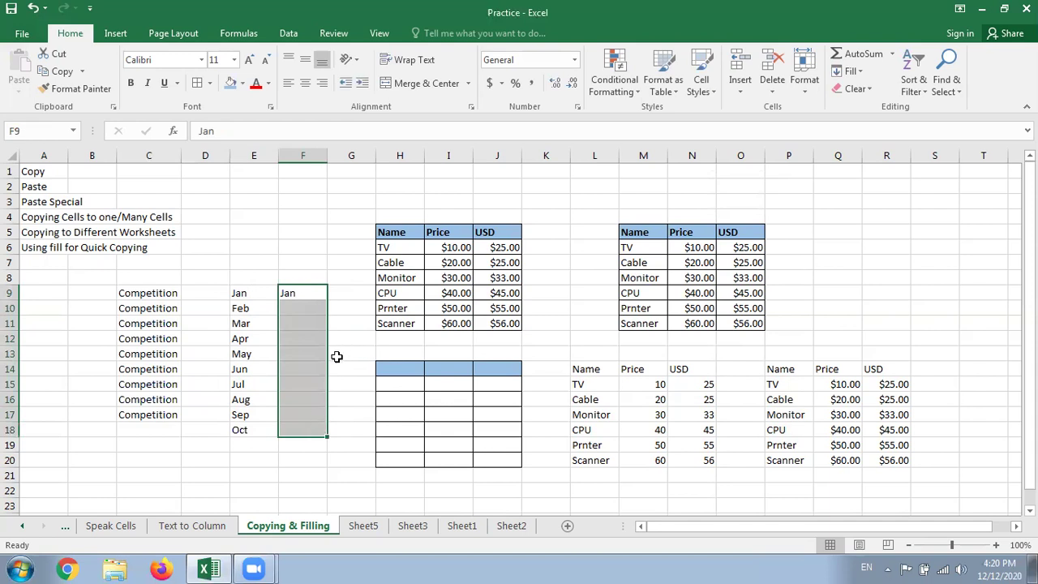
{"action": "key", "text": "ctrl+d"}
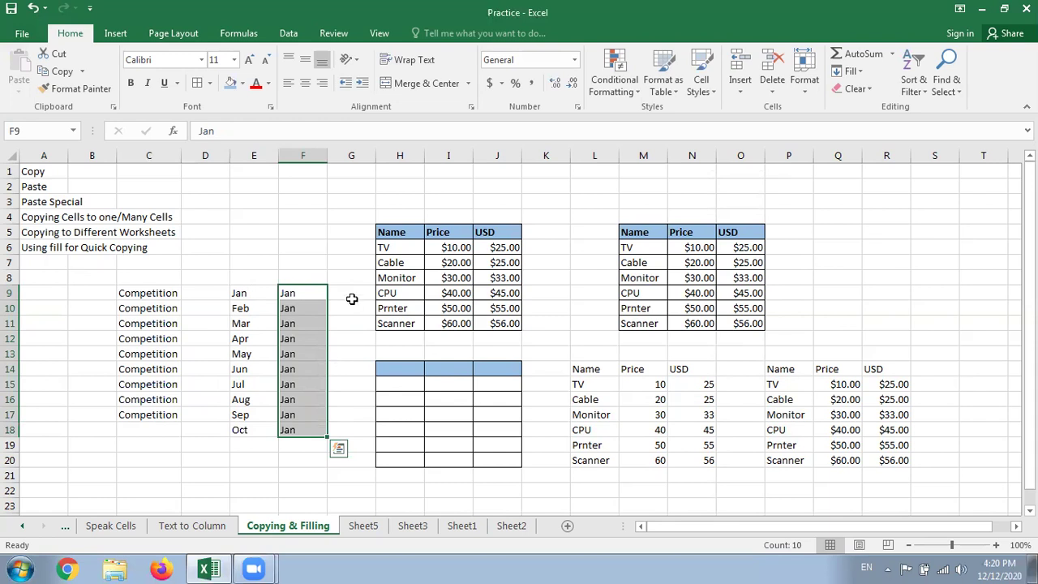
{"action": "left_click", "coordinate": [267, 243]}
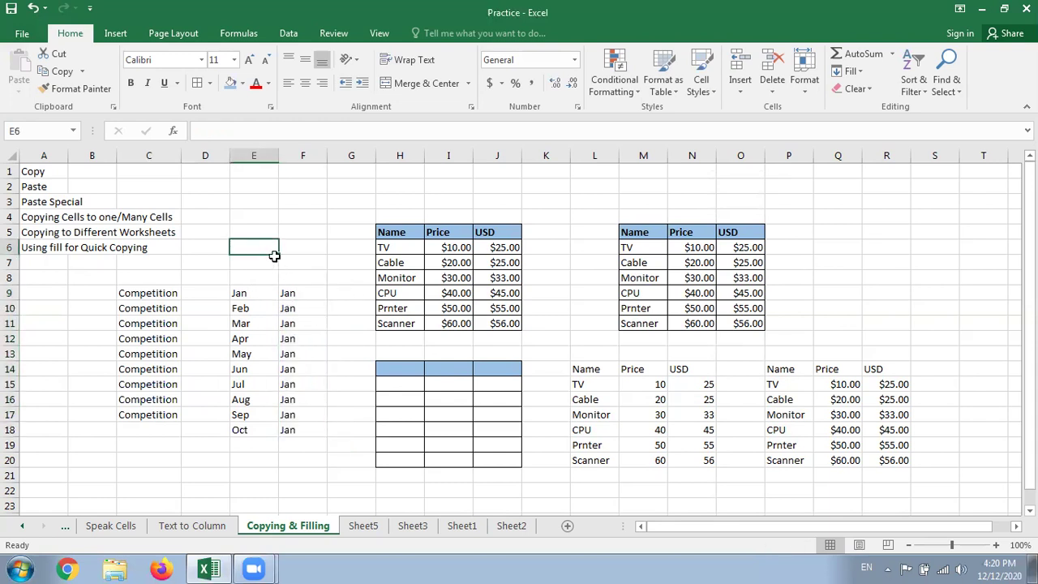
Enter Sunday in D9 and auto-fill the weekdays down to Saturday in D15.
{"action": "left_click", "coordinate": [215, 295]}
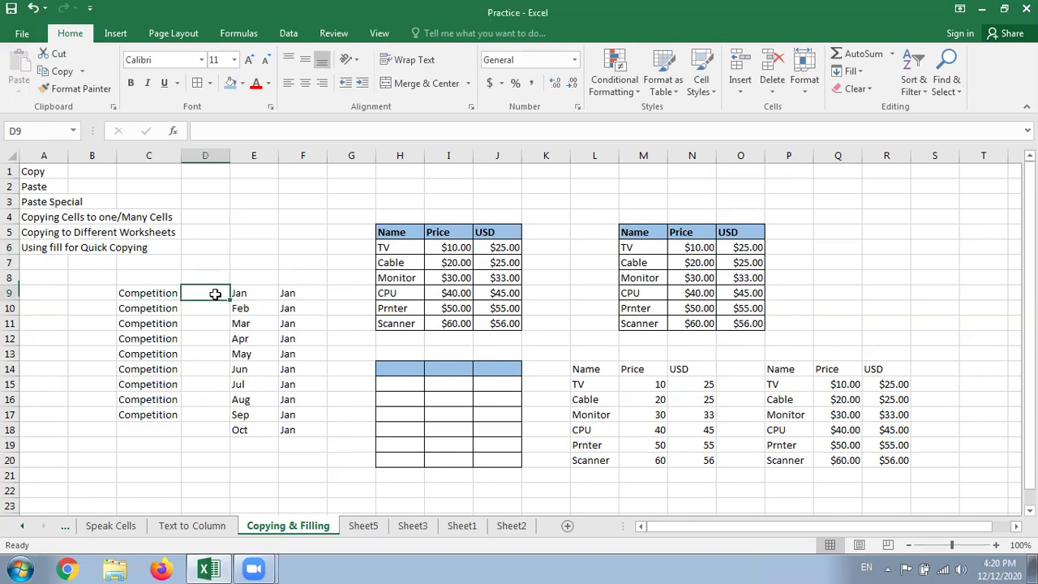
{"action": "left_click", "coordinate": [248, 224]}
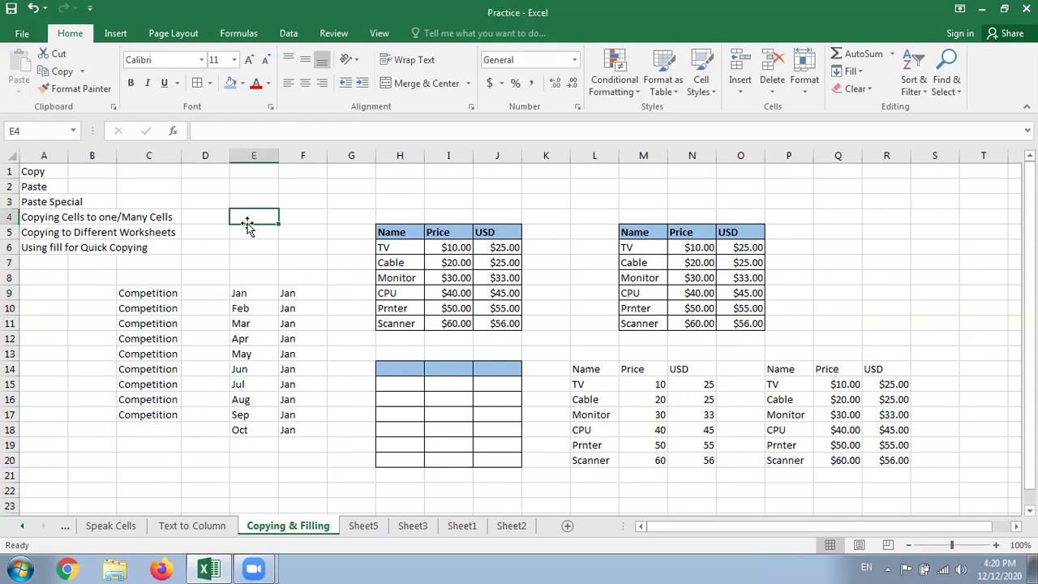
{"action": "left_click", "coordinate": [206, 293]}
{"action": "type", "text": "Sunday"}
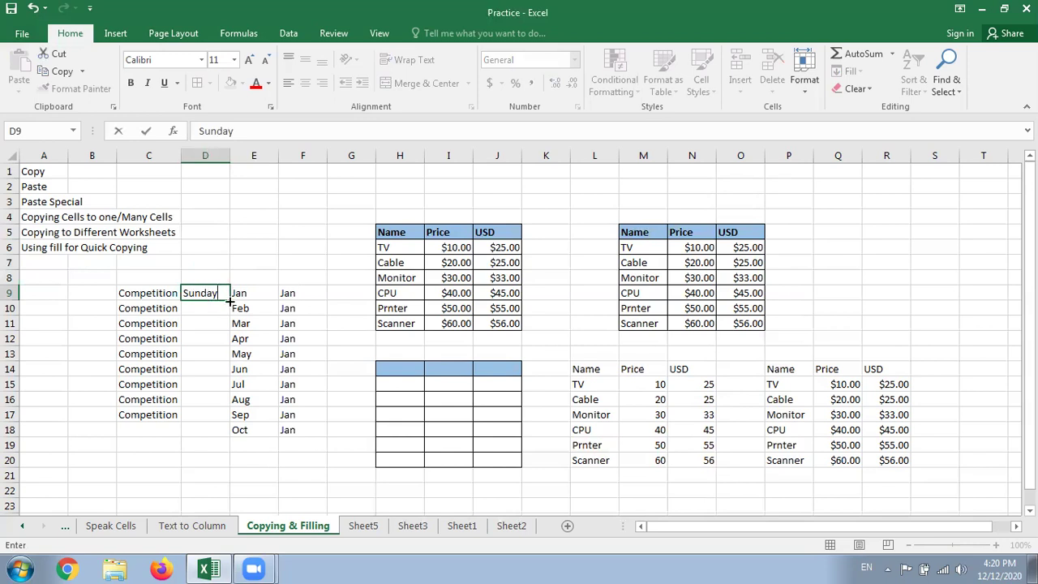
{"action": "left_click_drag", "start_coordinate": [230, 300], "coordinate": [216, 386]}
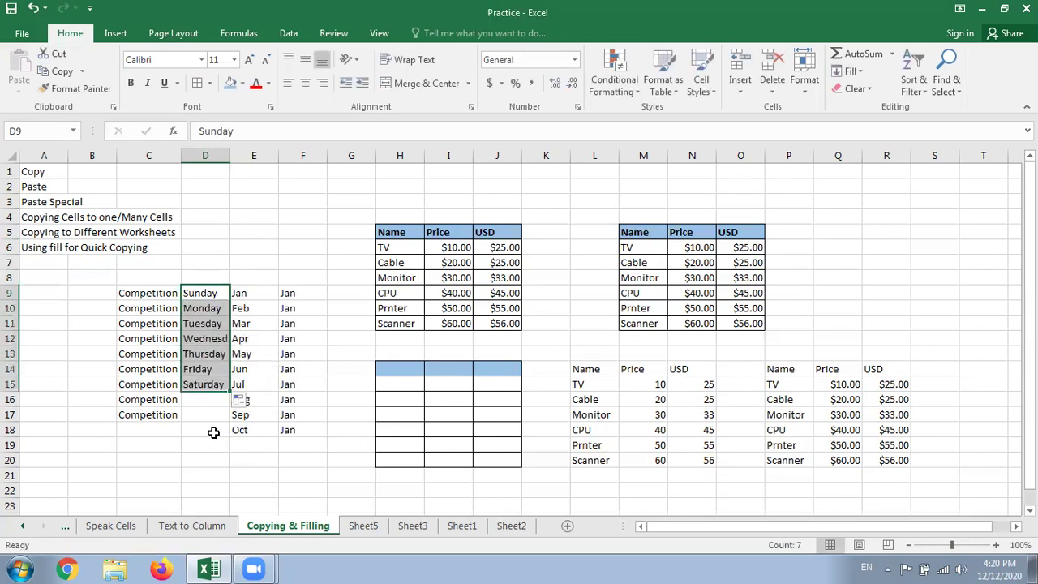
Enter Sunday in D17 and repeat it down to D21 with Ctrl+D.
{"action": "left_click", "coordinate": [195, 417]}
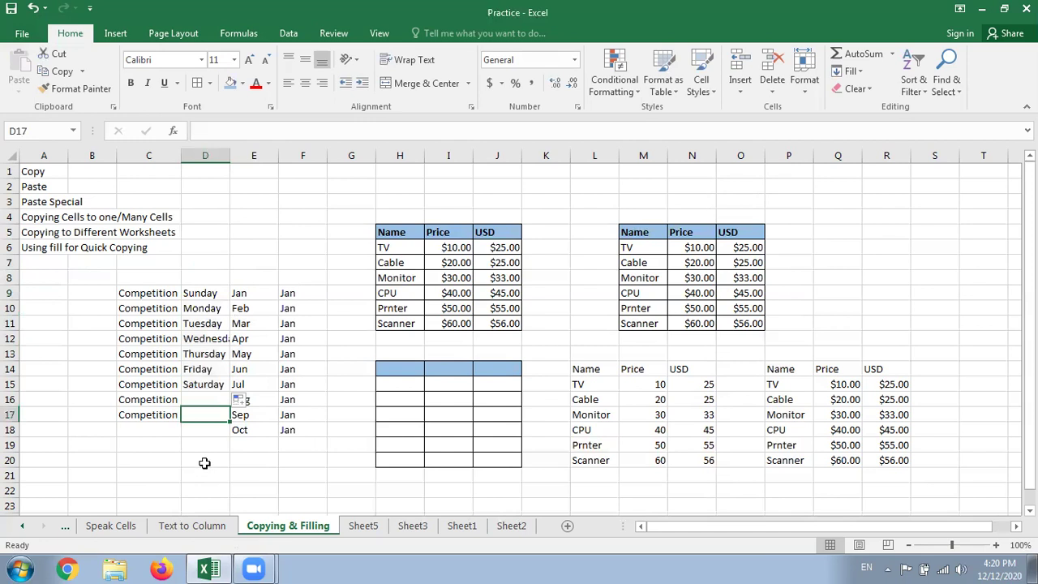
{"action": "type", "text": "Sunday"}
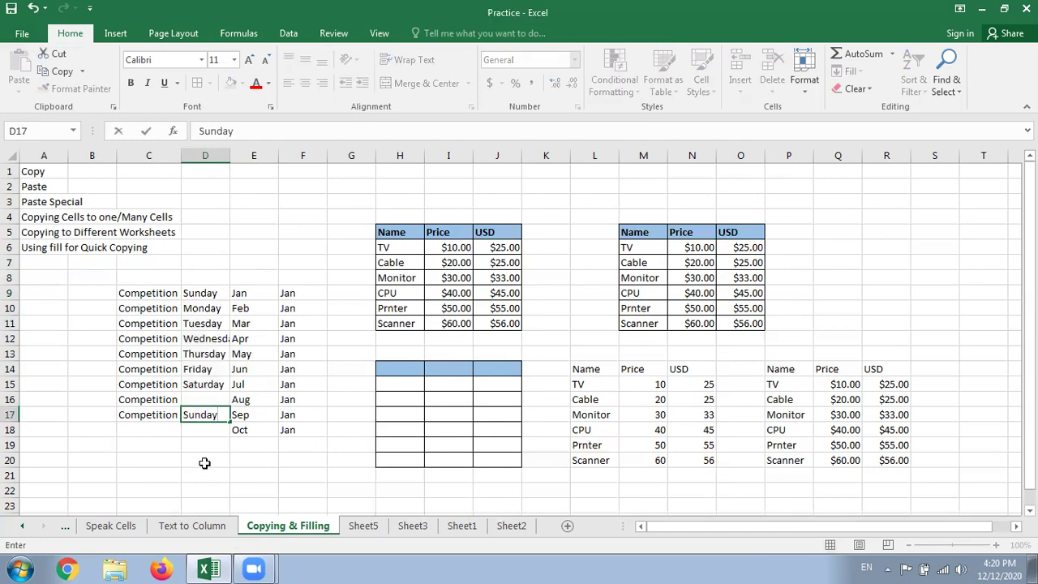
{"action": "left_click", "coordinate": [204, 445]}
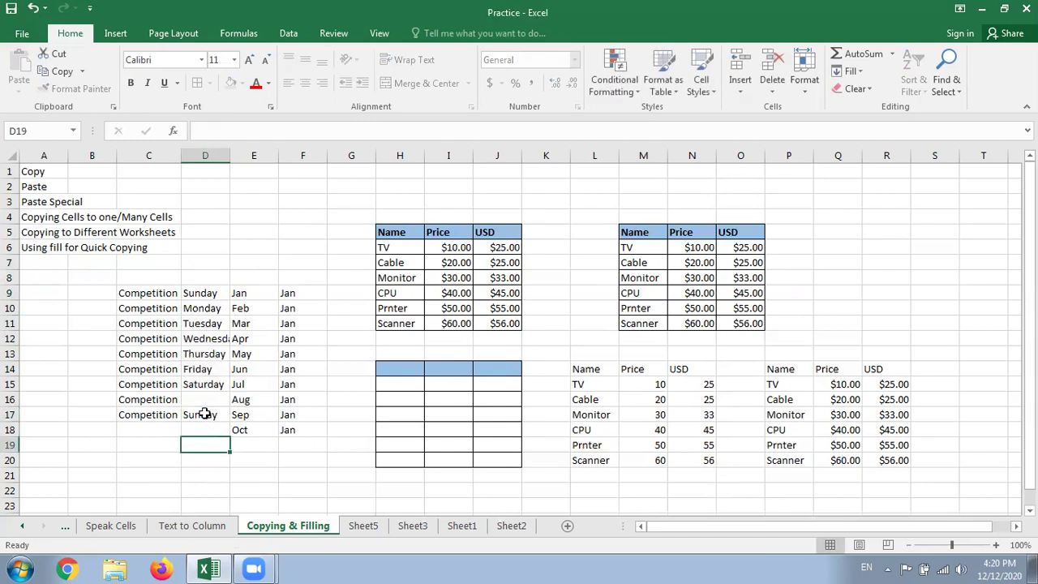
{"action": "left_click_drag", "start_coordinate": [204, 413], "coordinate": [209, 477]}
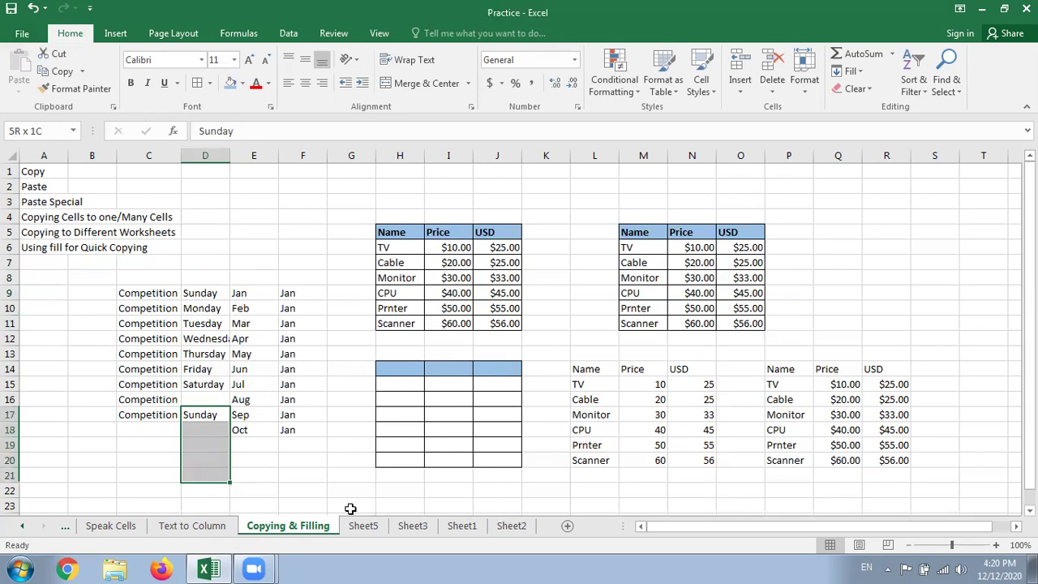
{"action": "key", "text": "ctrl+d"}
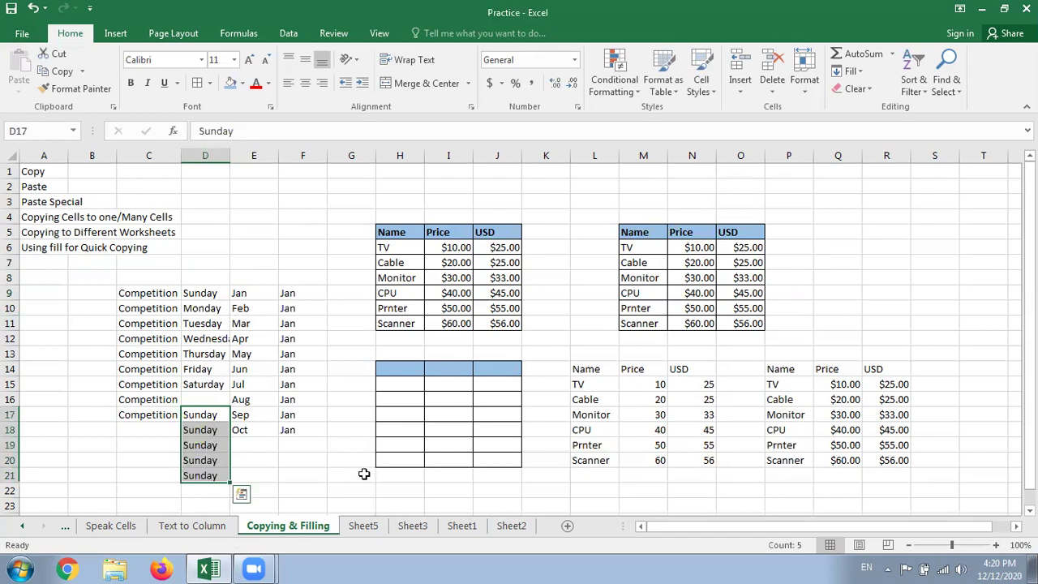
{"action": "left_click", "coordinate": [289, 461]}
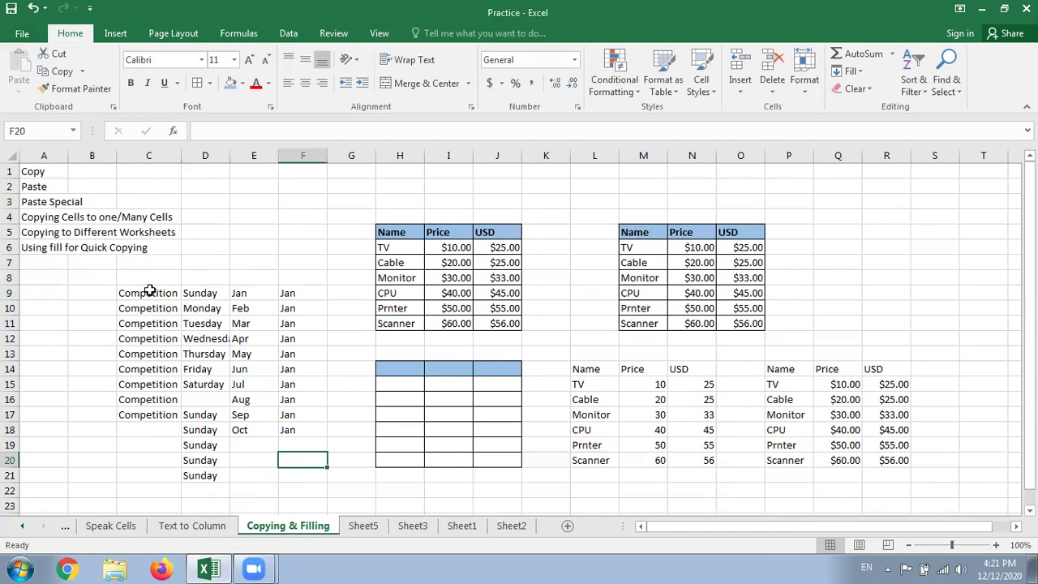
Copy the Sunday entry in D9 of the Copying & Filling sheet with Ctrl+C.
{"action": "left_click_drag", "start_coordinate": [141, 298], "coordinate": [143, 417]}
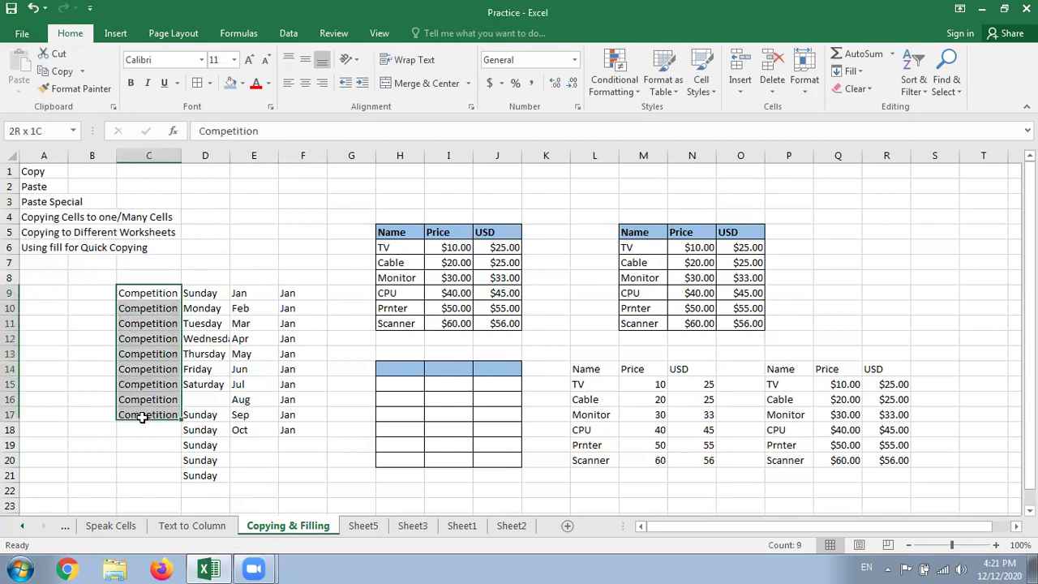
{"action": "left_click", "coordinate": [47, 236]}
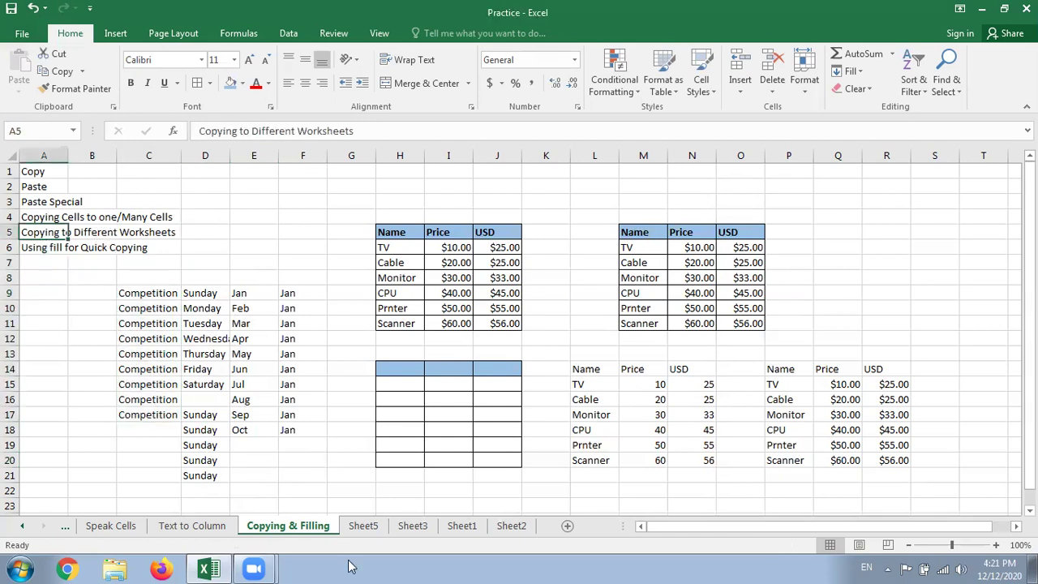
{"action": "left_click", "coordinate": [336, 381]}
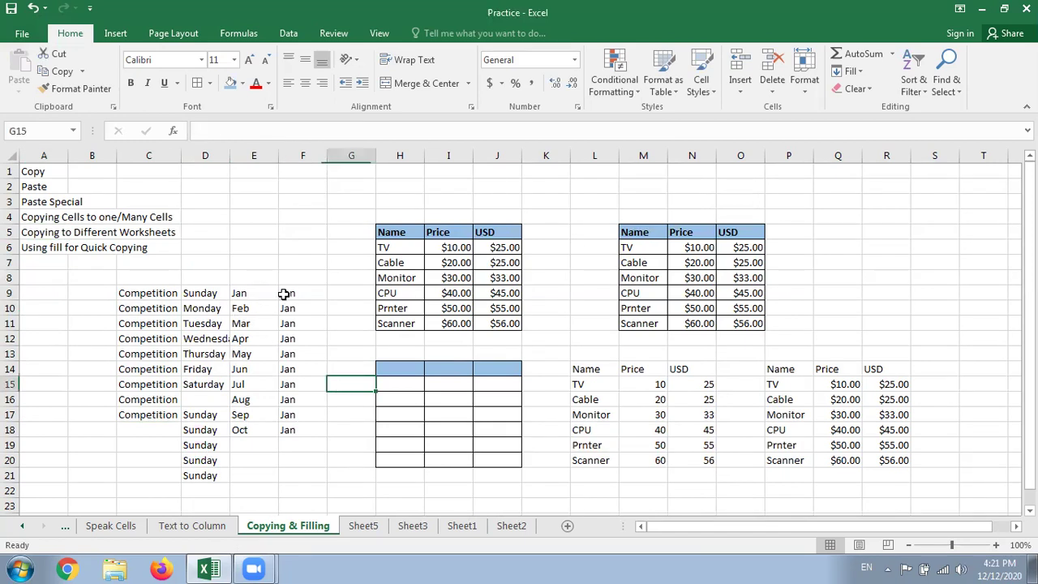
{"action": "left_click", "coordinate": [212, 295]}
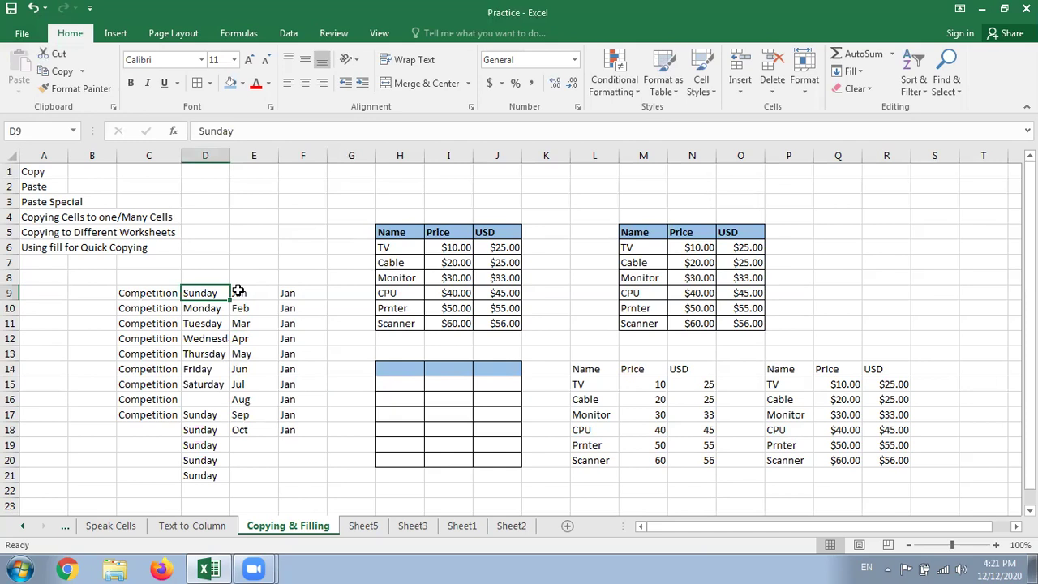
{"action": "key", "text": "ctrl+c"}
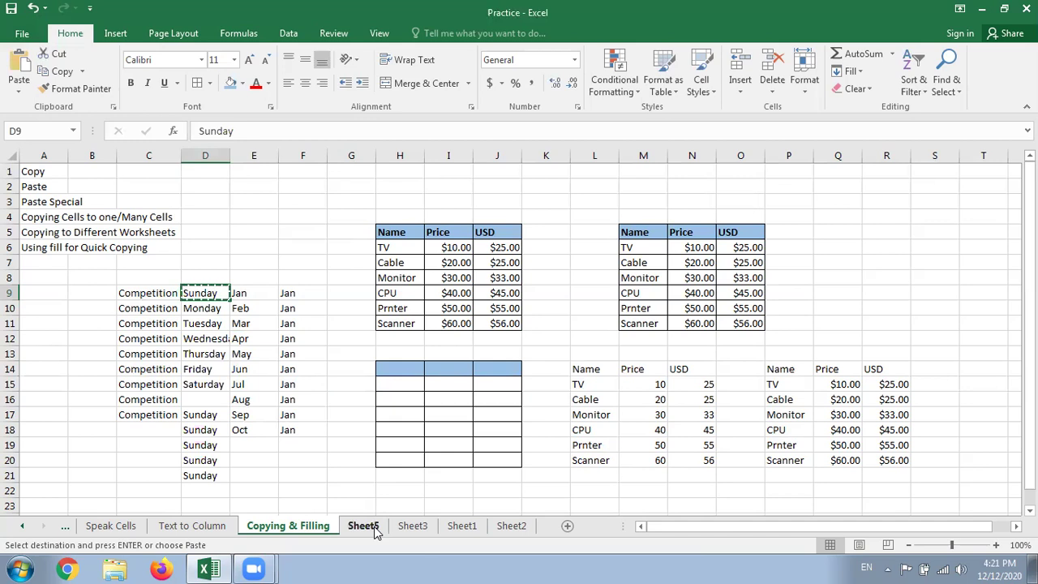
Group Sheet5 and Sheet1 with the current sheet and paste Sunday into H2.
{"action": "left_click", "coordinate": [374, 527], "text": "ctrl"}
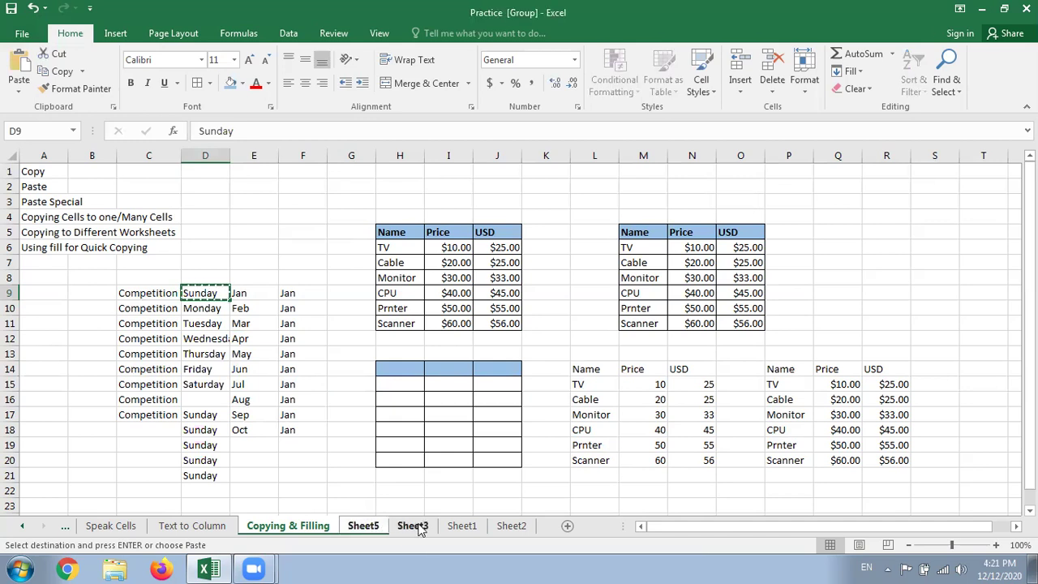
{"action": "left_click", "coordinate": [456, 527], "text": "ctrl"}
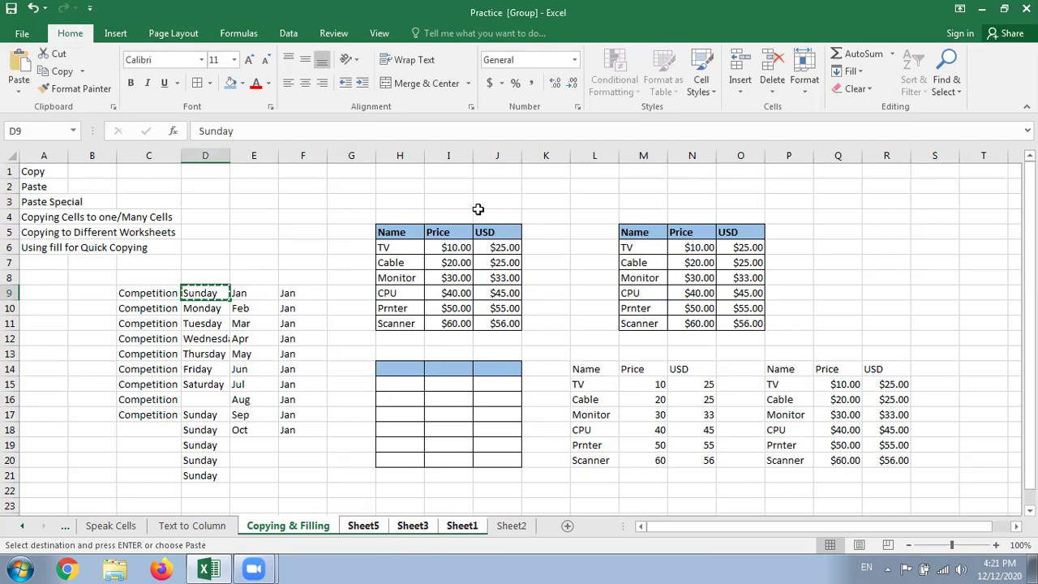
{"action": "left_click", "coordinate": [401, 189]}
{"action": "key", "text": "ctrl+v"}
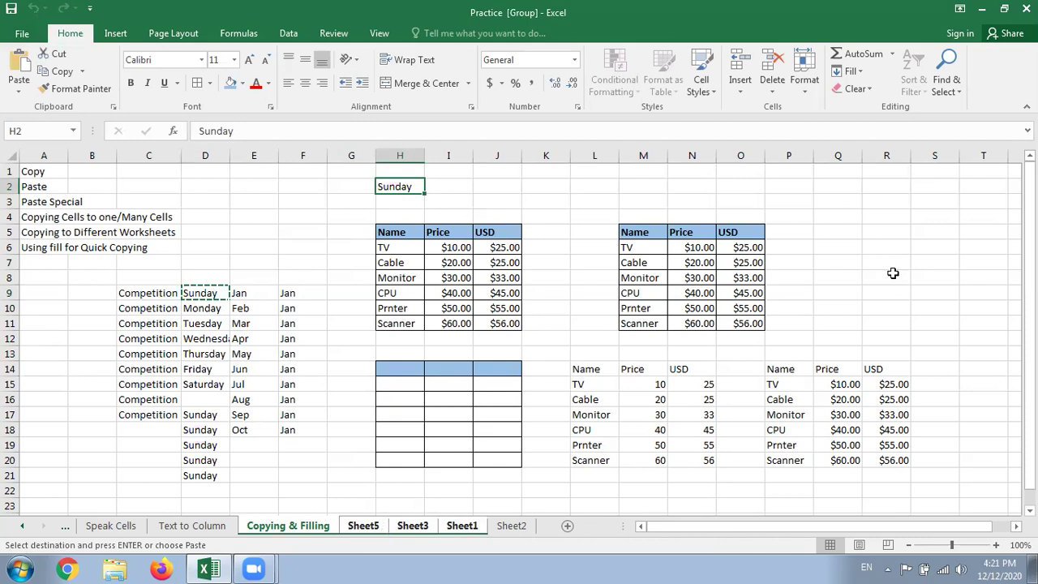
Check Sheet5, Sheet3 and Sheet1 for the pasted Sunday, then reselect D9 on Copying & Filling.
{"action": "left_click", "coordinate": [634, 413]}
{"action": "left_click", "coordinate": [385, 527]}
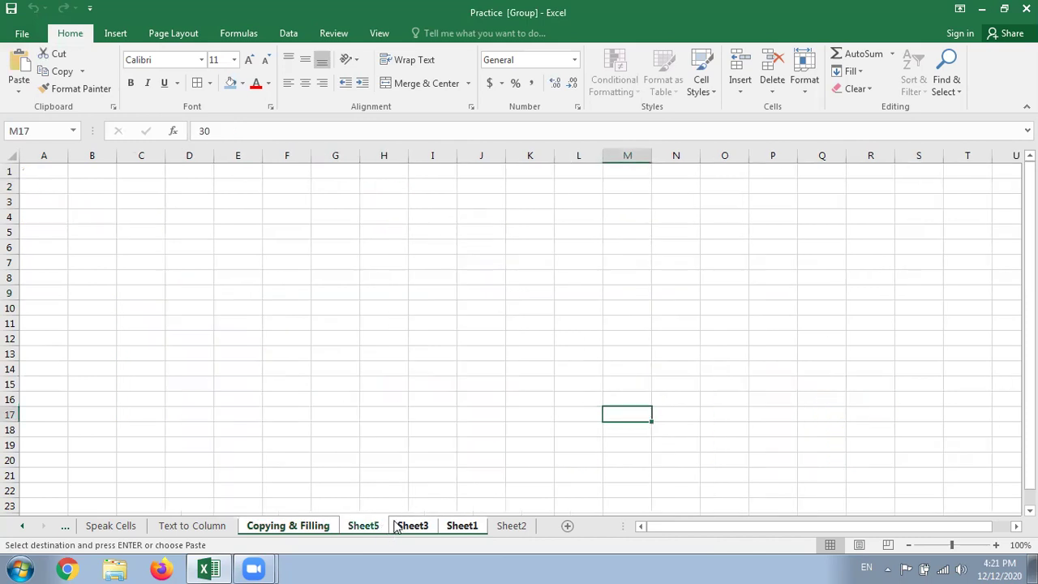
{"action": "left_click", "coordinate": [412, 526]}
{"action": "left_click", "coordinate": [473, 524]}
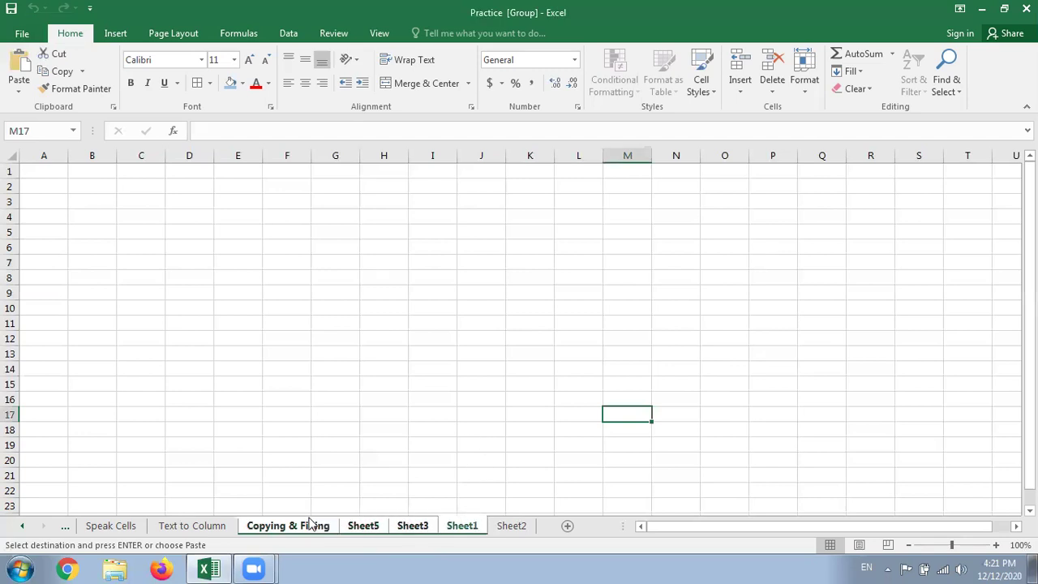
{"action": "left_click", "coordinate": [311, 523]}
{"action": "left_click", "coordinate": [331, 349]}
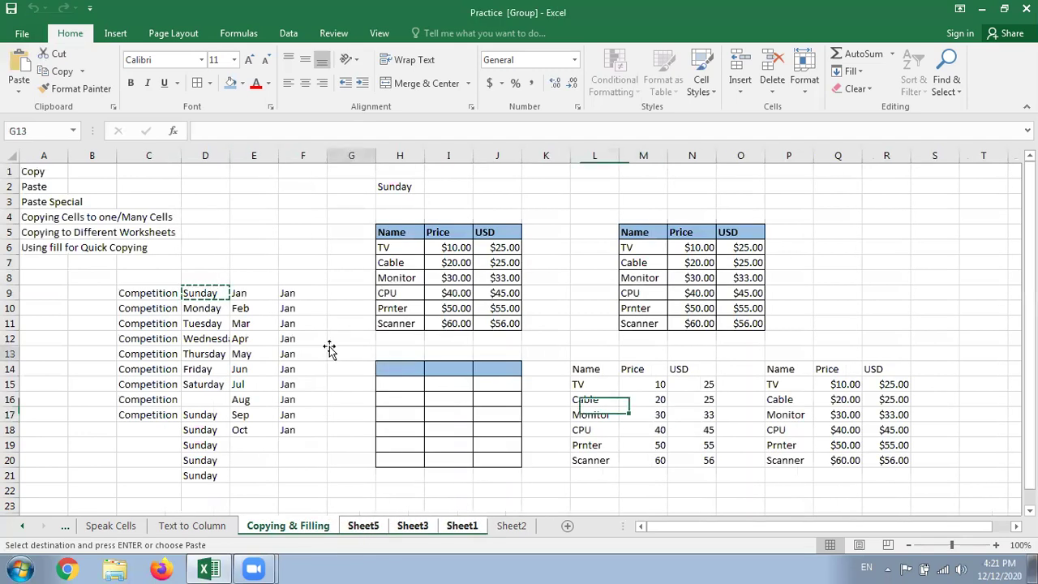
{"action": "left_click", "coordinate": [210, 294]}
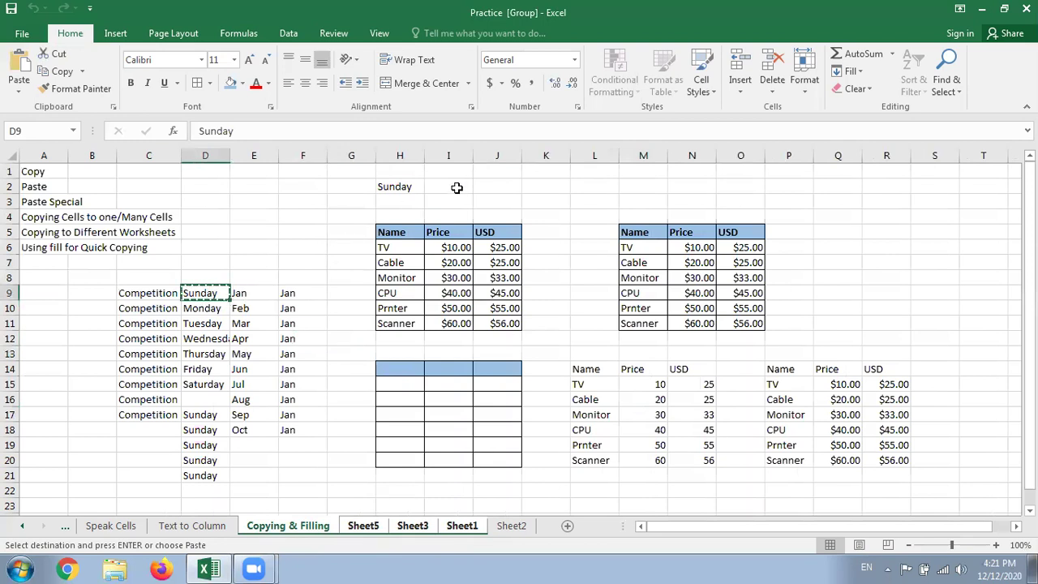
Paste Sunday onto Sheet5 alone and dismiss the paste size warning.
{"action": "left_click", "coordinate": [378, 527]}
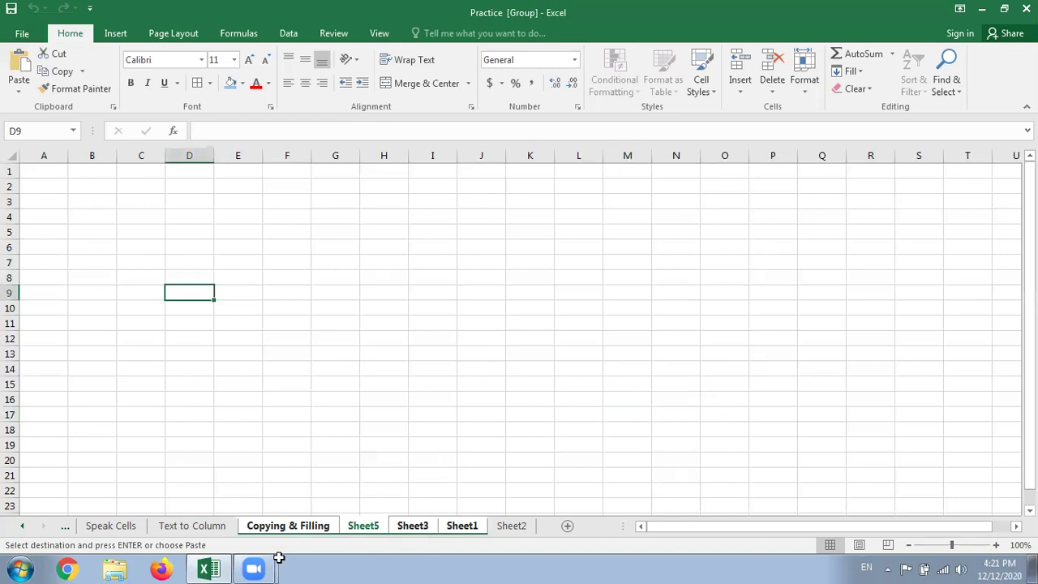
{"action": "left_click", "coordinate": [300, 532]}
{"action": "left_click", "coordinate": [377, 523]}
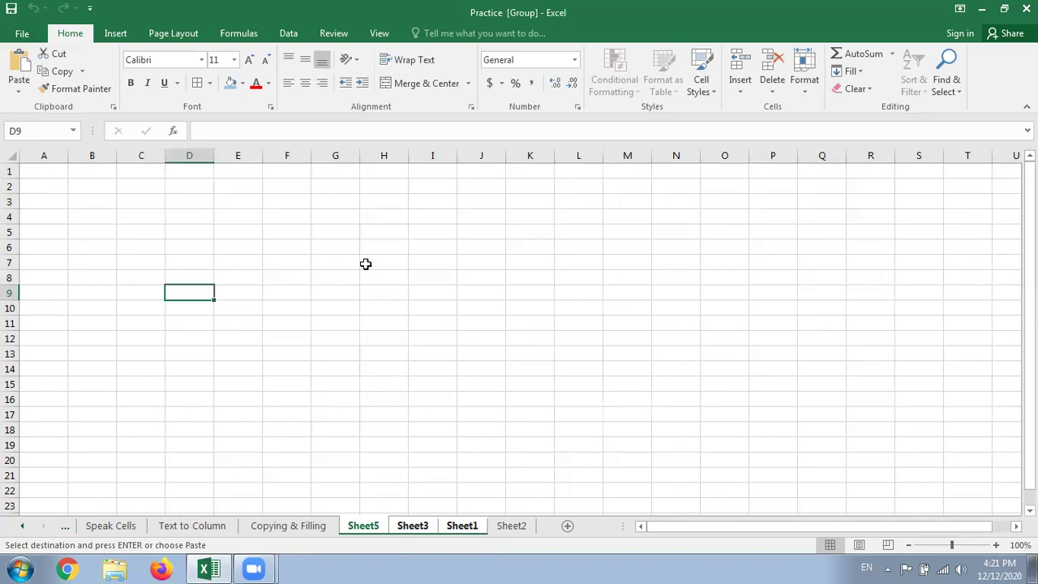
{"action": "key", "text": "ctrl+v"}
{"action": "left_click", "coordinate": [523, 328]}
Copy the Sunday entry from H2 on the Copying & Filling sheet.
{"action": "left_click", "coordinate": [307, 525]}
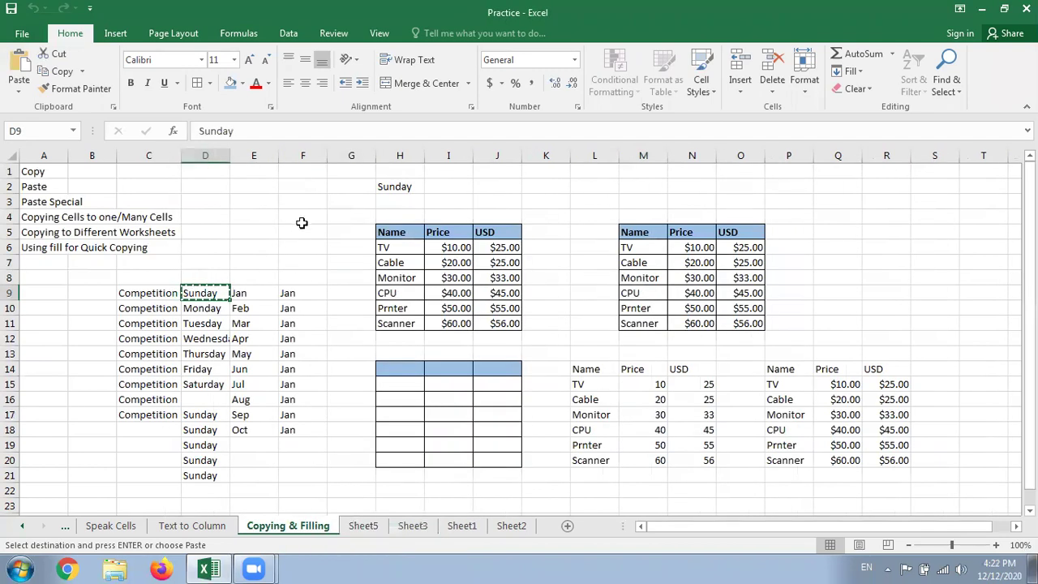
{"action": "left_click", "coordinate": [416, 186]}
{"action": "key", "text": "ctrl+c"}
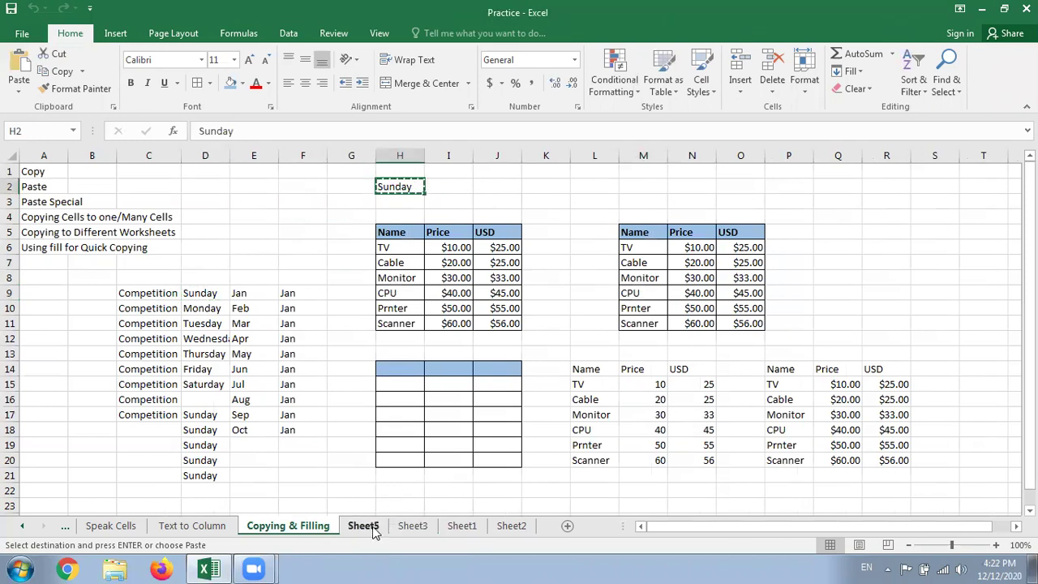
Group Sheet5, Sheet3 and Sheet1 with Copying & Filling and look through the grouped sheets.
{"action": "left_click", "coordinate": [372, 527], "text": "ctrl"}
{"action": "left_click", "coordinate": [412, 526], "text": "ctrl"}
{"action": "left_click", "coordinate": [462, 525], "text": "ctrl"}
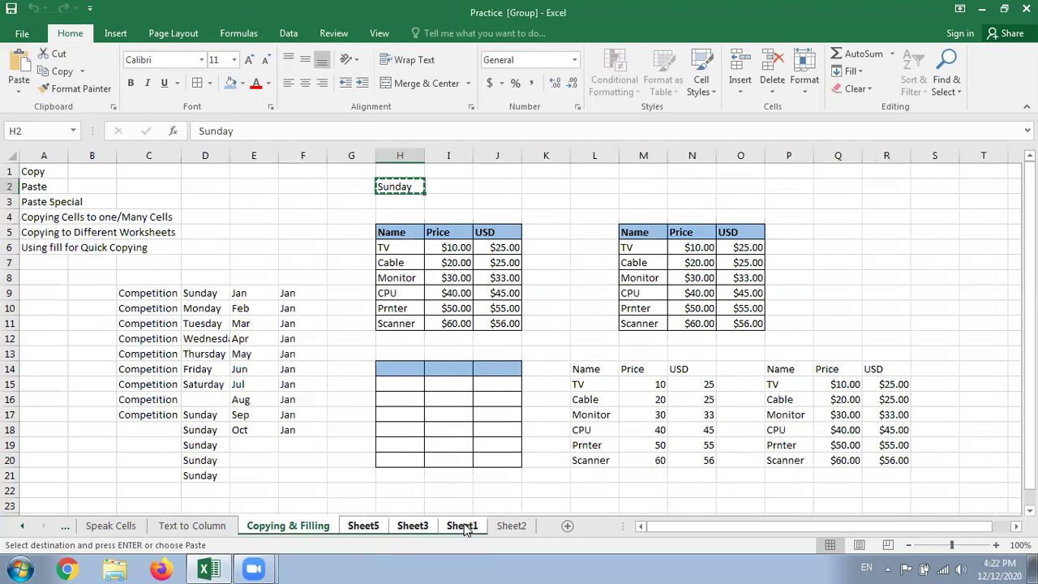
{"action": "left_click", "coordinate": [365, 529]}
{"action": "left_click", "coordinate": [412, 528]}
{"action": "left_click", "coordinate": [459, 528]}
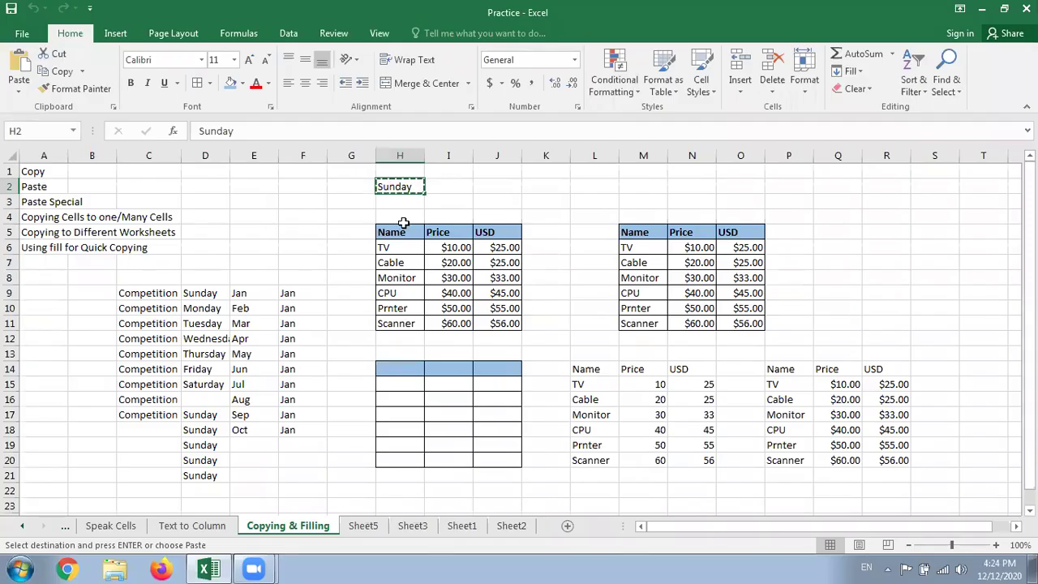
{"action": "key", "text": "Down"}
{"action": "key", "text": "Down"}
{"action": "key", "text": "Left"}
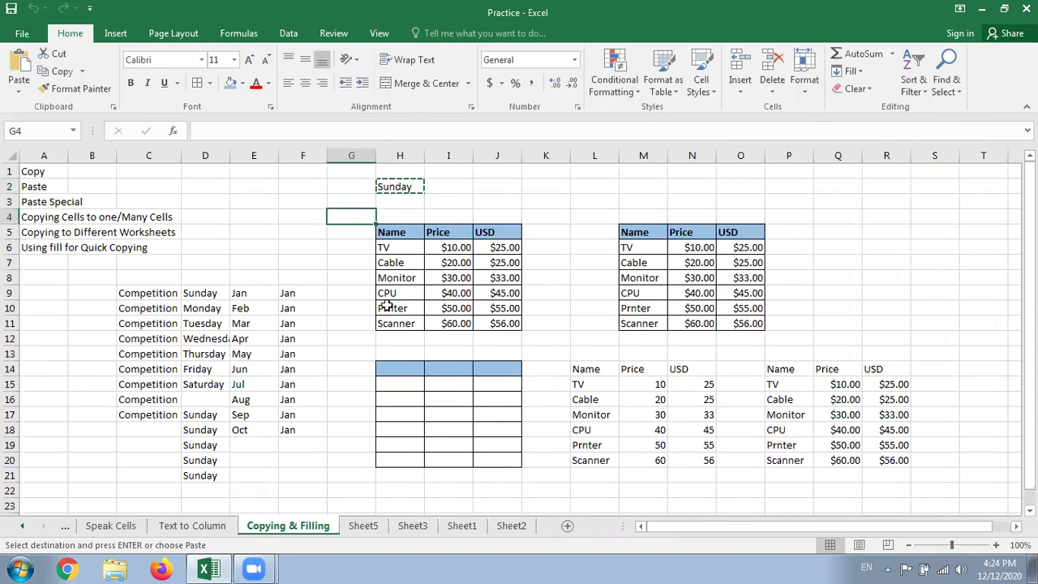
Enter Career in K3 of Copying & Filling and copy it.
{"action": "left_click", "coordinate": [547, 201]}
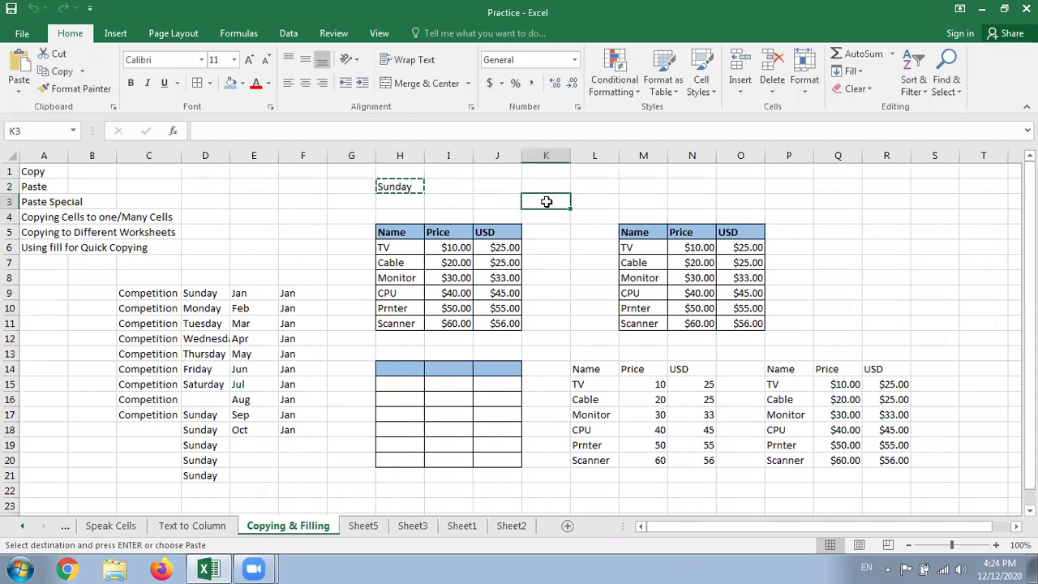
{"action": "type", "text": "Career"}
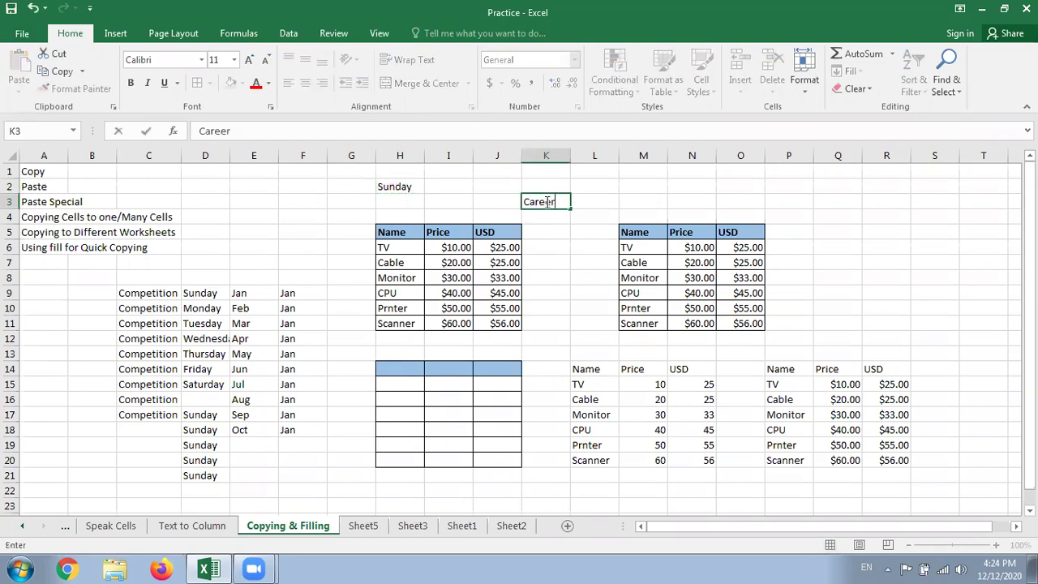
{"action": "left_click", "coordinate": [549, 262]}
{"action": "left_click", "coordinate": [546, 207]}
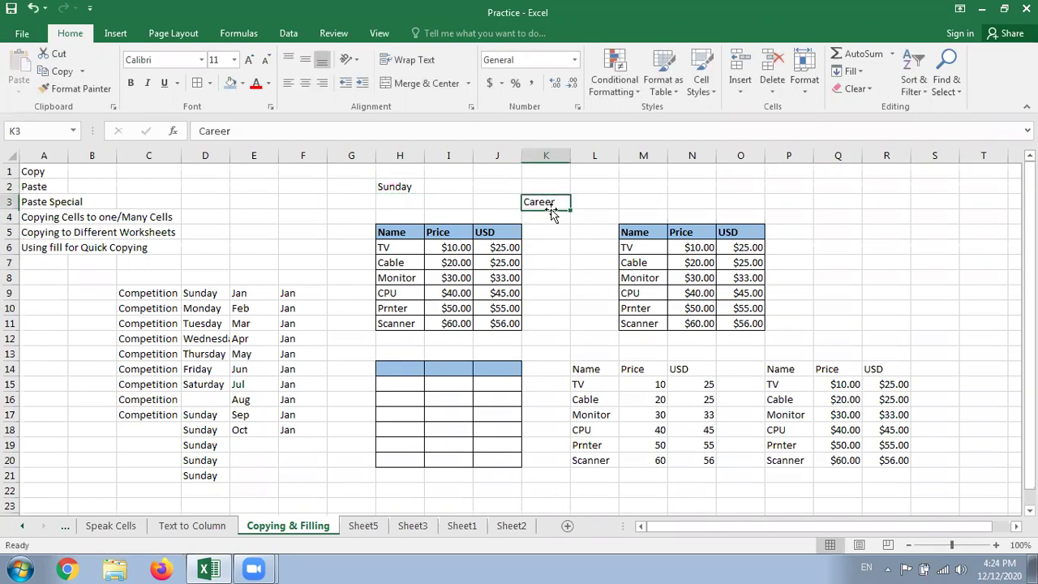
{"action": "key", "text": "ctrl+c"}
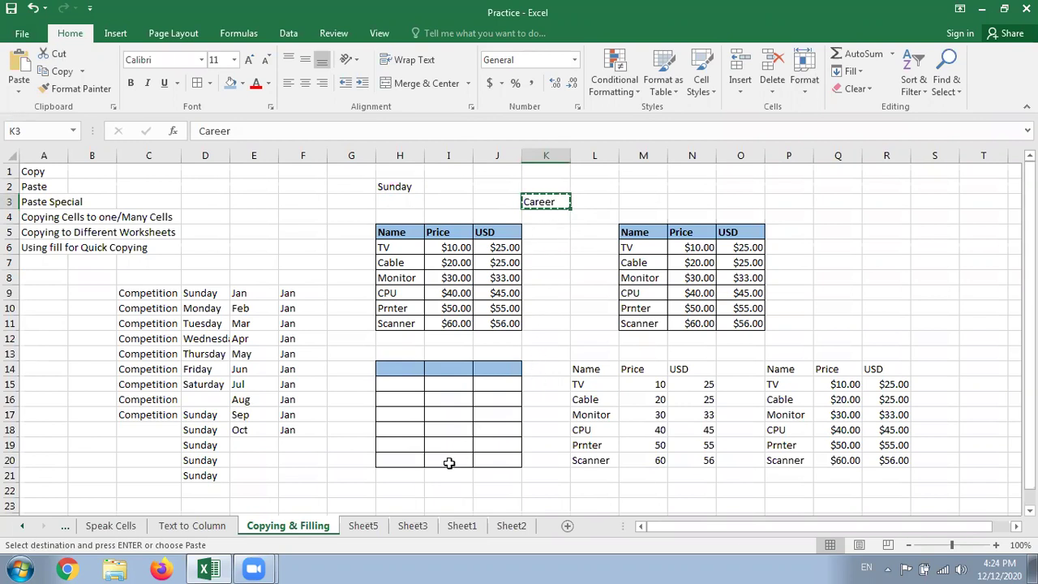
Group Sheet5, Sheet3, Sheet1 and Sheet2 and paste Career into J3.
{"action": "left_click", "coordinate": [378, 527]}
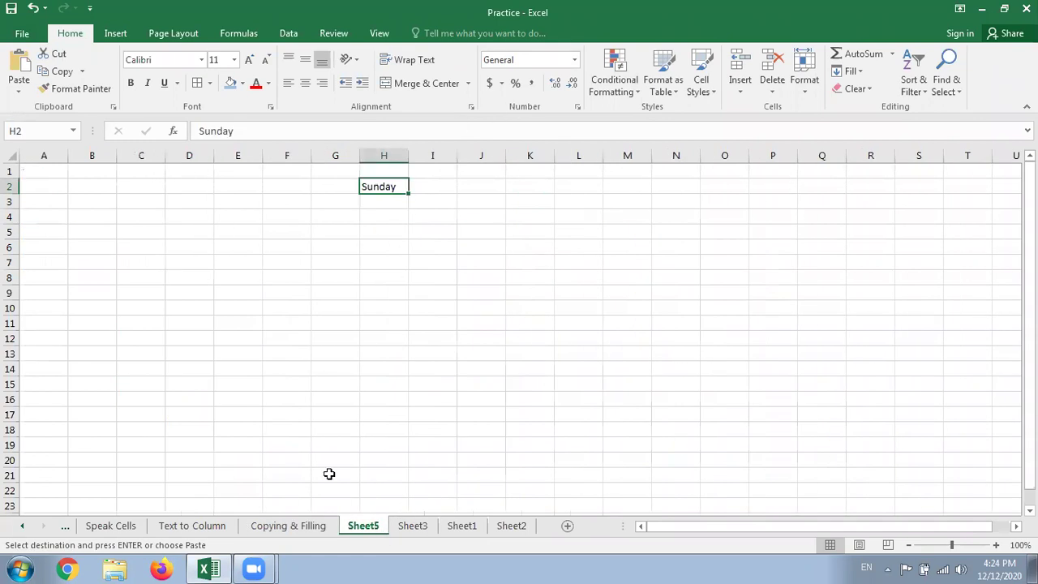
{"action": "left_click", "coordinate": [412, 529], "text": "ctrl"}
{"action": "left_click", "coordinate": [464, 529], "text": "ctrl"}
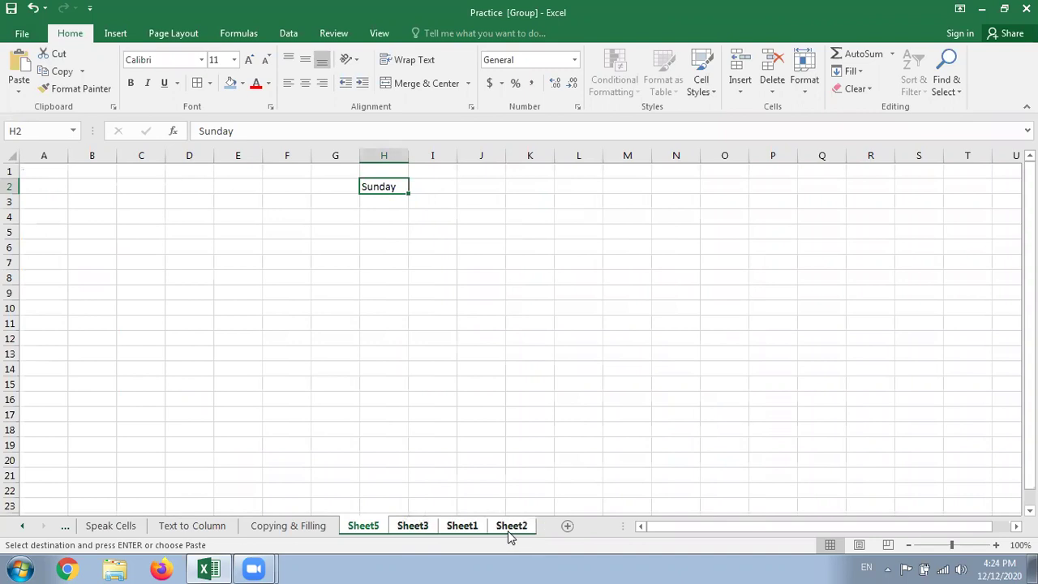
{"action": "left_click", "coordinate": [464, 203]}
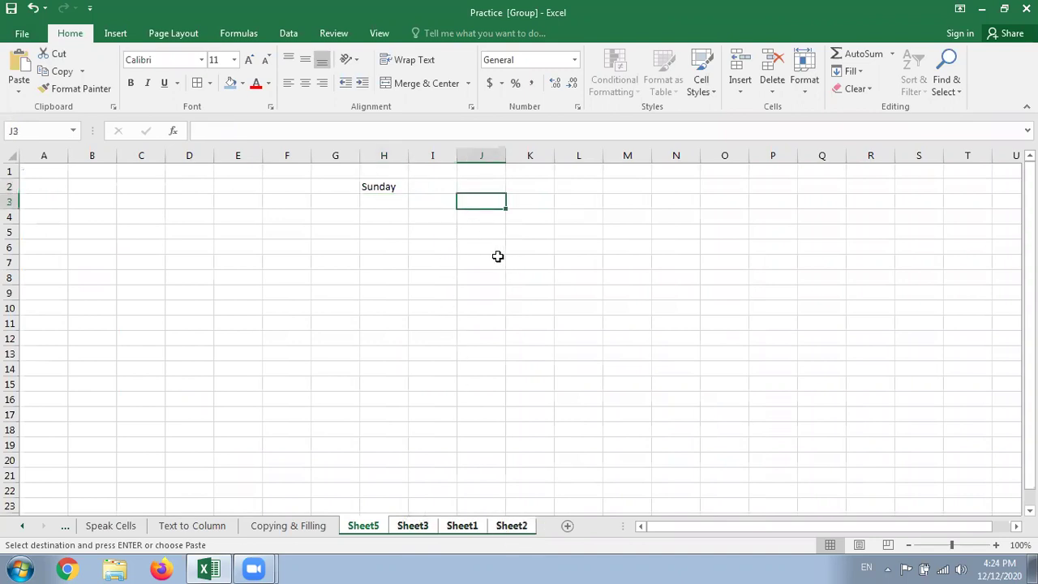
{"action": "key", "text": "ctrl+v"}
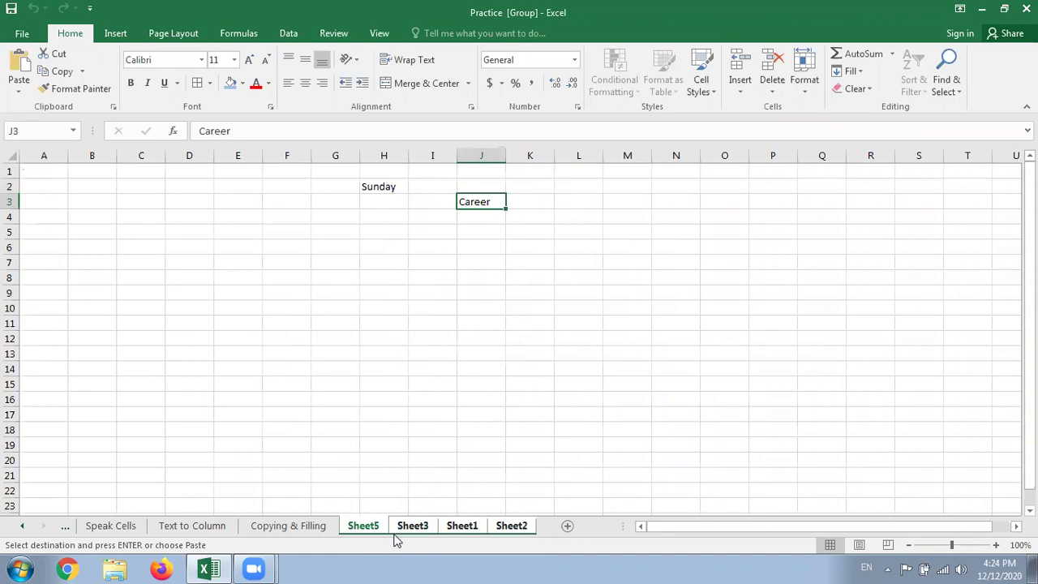
{"action": "left_click", "coordinate": [319, 426]}
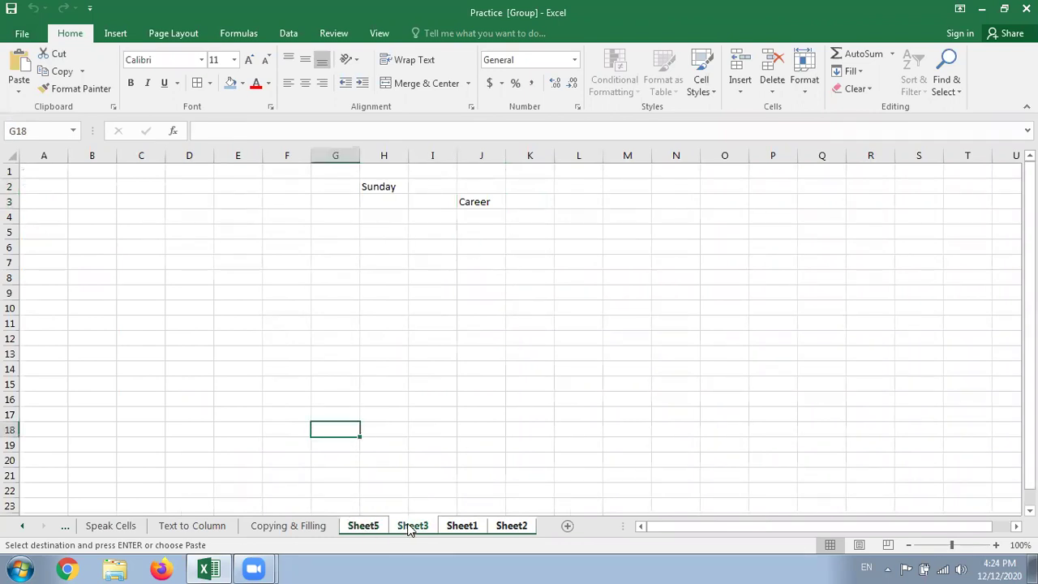
Check Sheet1 and Sheet2 for the pasted values, then go back to Copying & Filling.
{"action": "left_click", "coordinate": [459, 529]}
{"action": "left_click", "coordinate": [513, 527]}
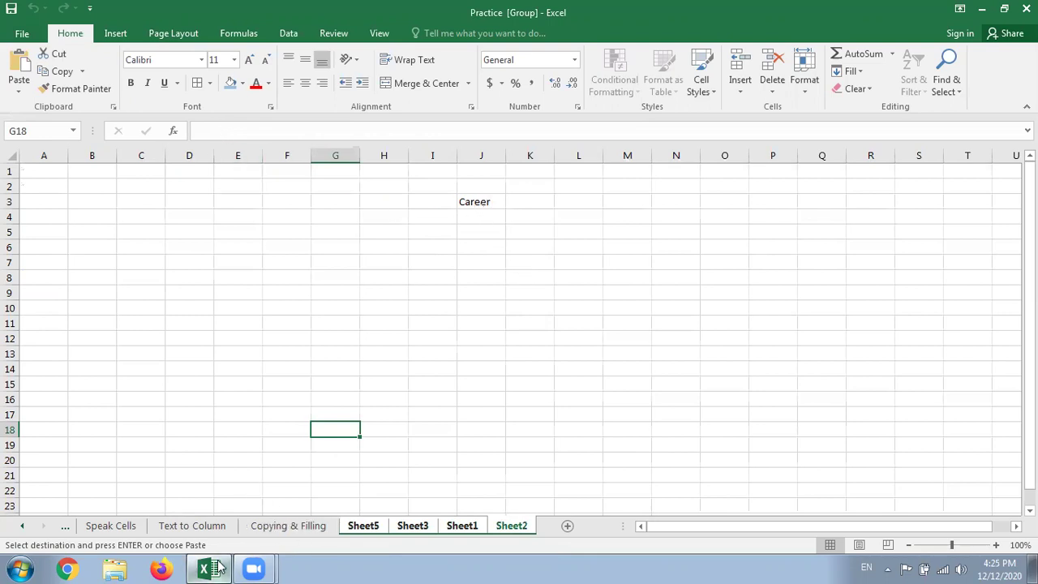
{"action": "left_click", "coordinate": [286, 526]}
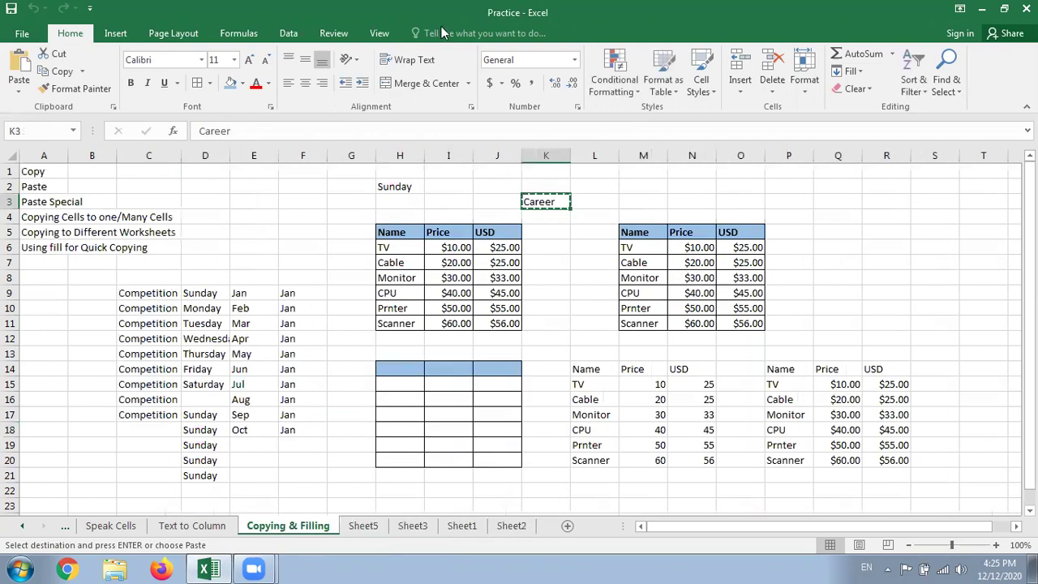